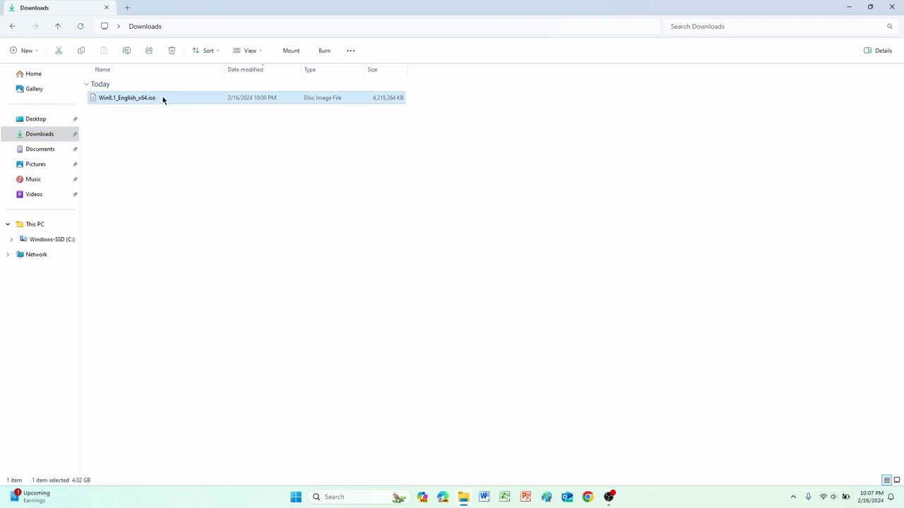
Step: Minimize the Downloads window holding Win8.1_English_x64.iso and launch VirtualBox from the desktop
left_click_drag(164, 119, 218, 89)
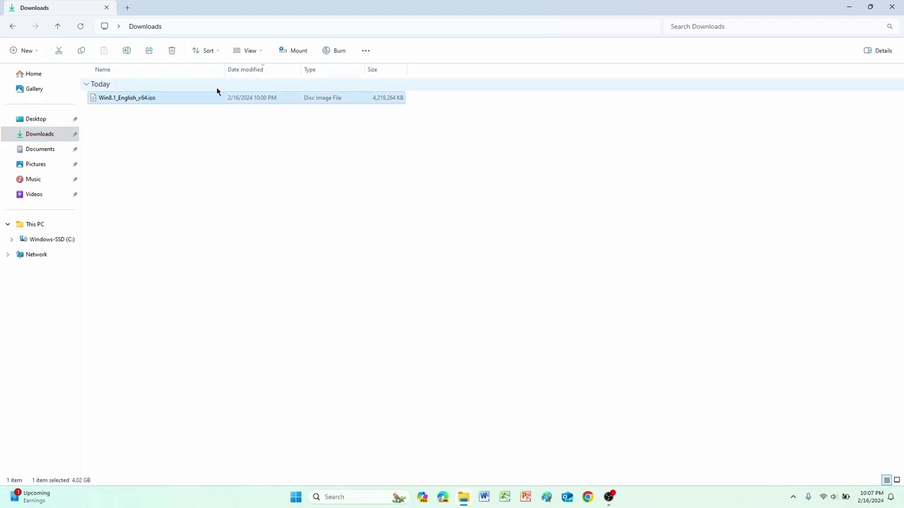
left_click(228, 120)
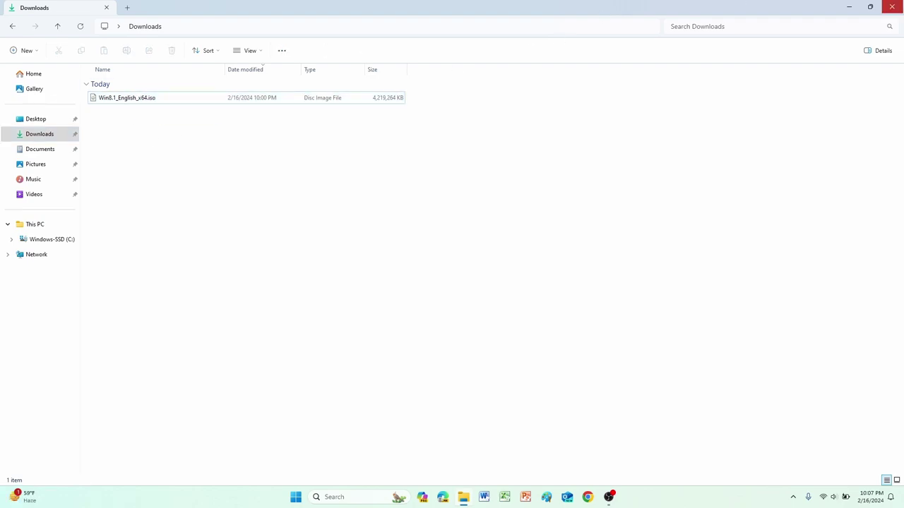
left_click(848, 6)
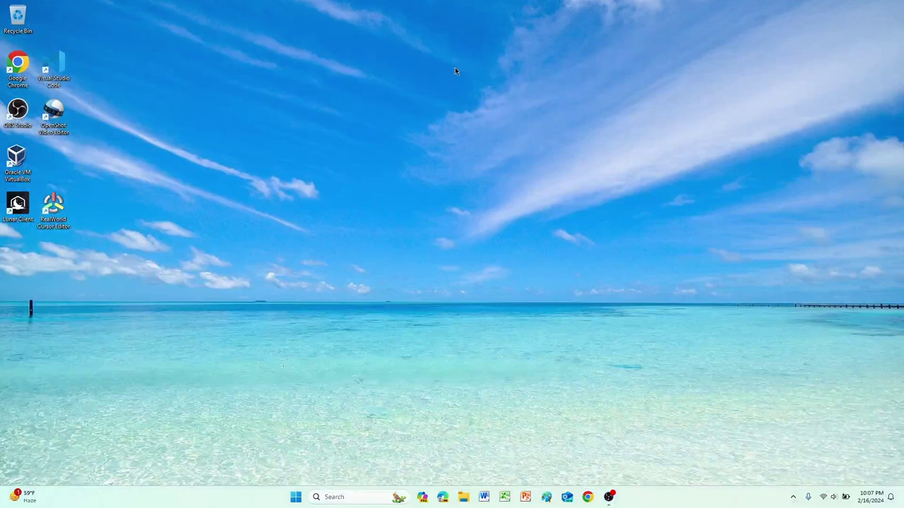
left_click(19, 168)
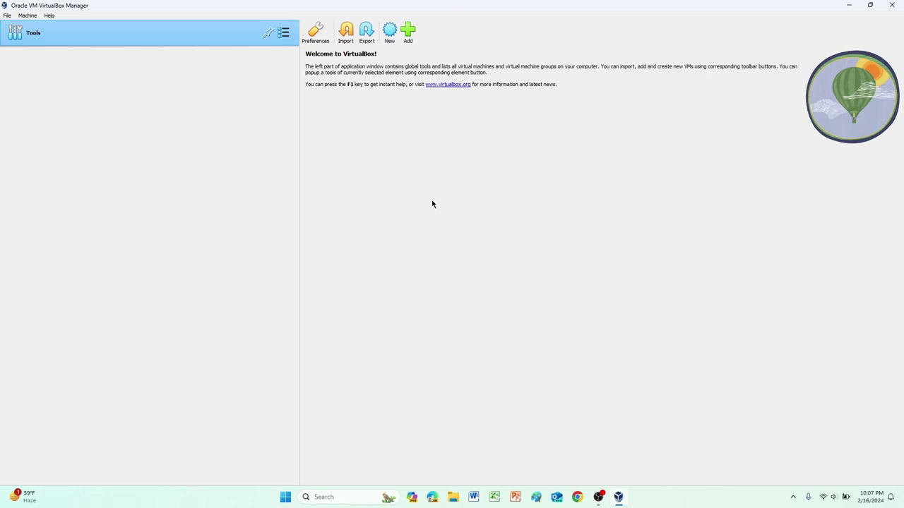
Step: Start a new VM named 'windows 8.1' using the Win8.1_English_x64.iso image from Downloads
left_click(390, 32)
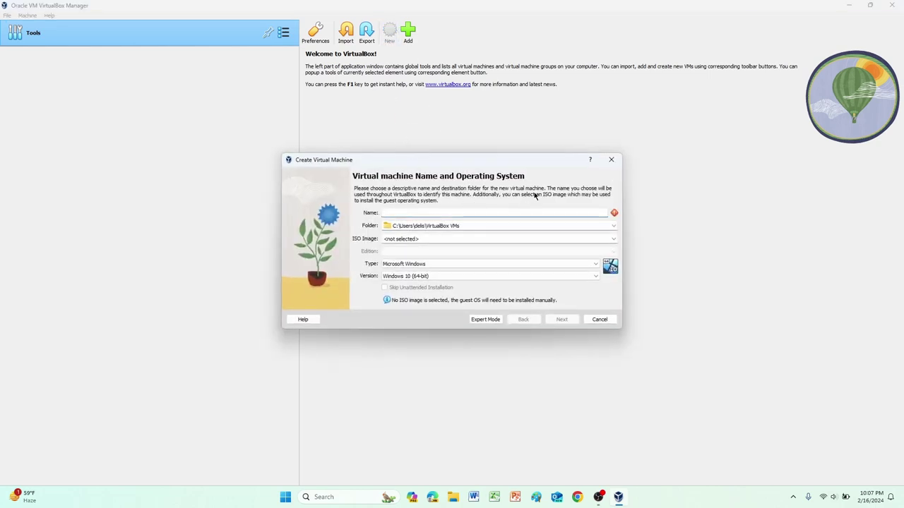
type("wi")
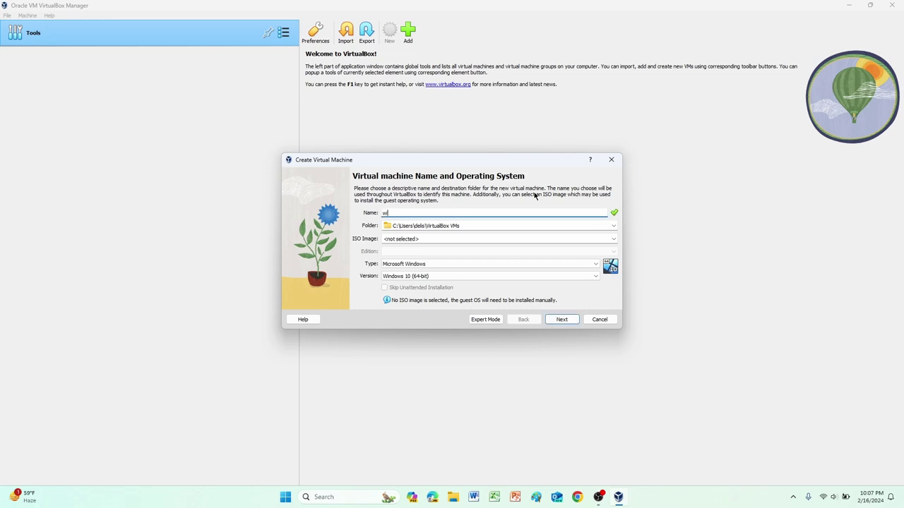
type("ndows 8.1")
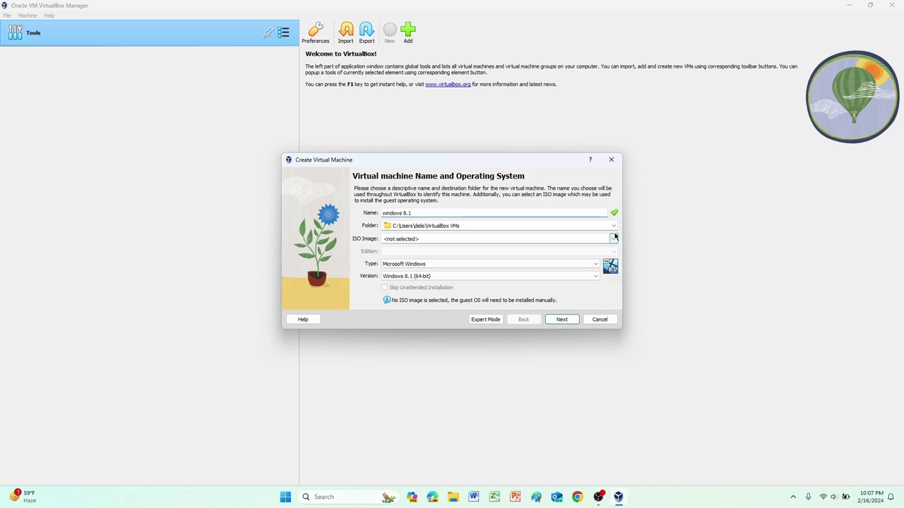
left_click(613, 239)
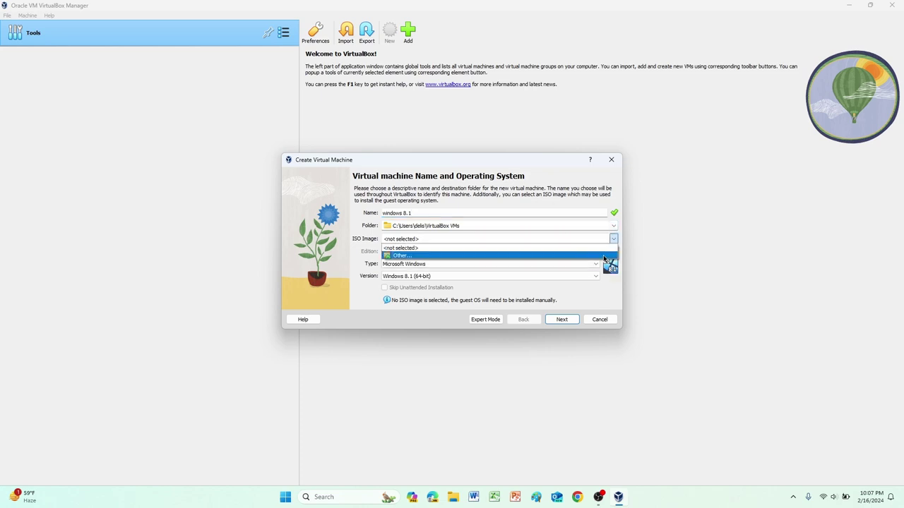
left_click(604, 257)
left_click(484, 258)
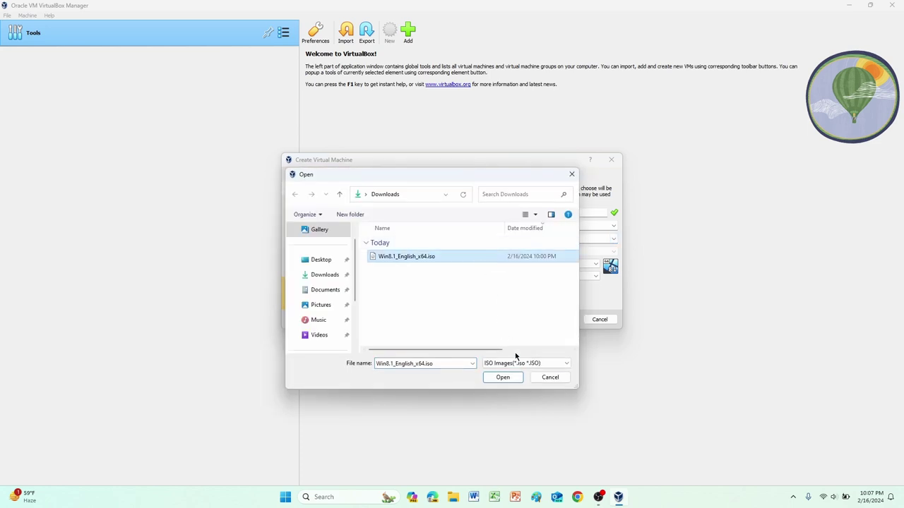
left_click(509, 378)
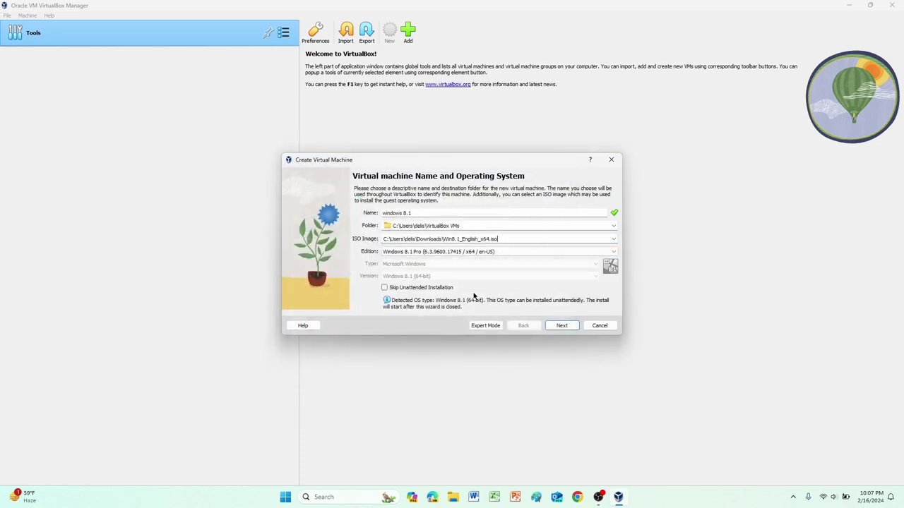
left_click(560, 327)
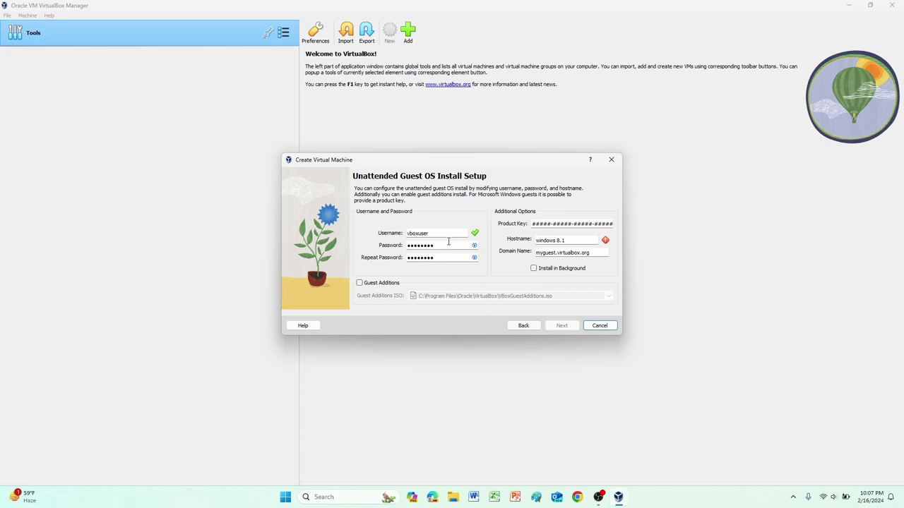
Step: Replace the default username and fill in the password and repeat-password fields
left_click_drag(432, 233, 360, 234)
key("BackSpace")
type("ma")
key("Tab")
type("password")
left_click(443, 259)
double_click(443, 260)
key("BackSpace")
type("passwo")
left_click_drag(452, 246, 383, 242)
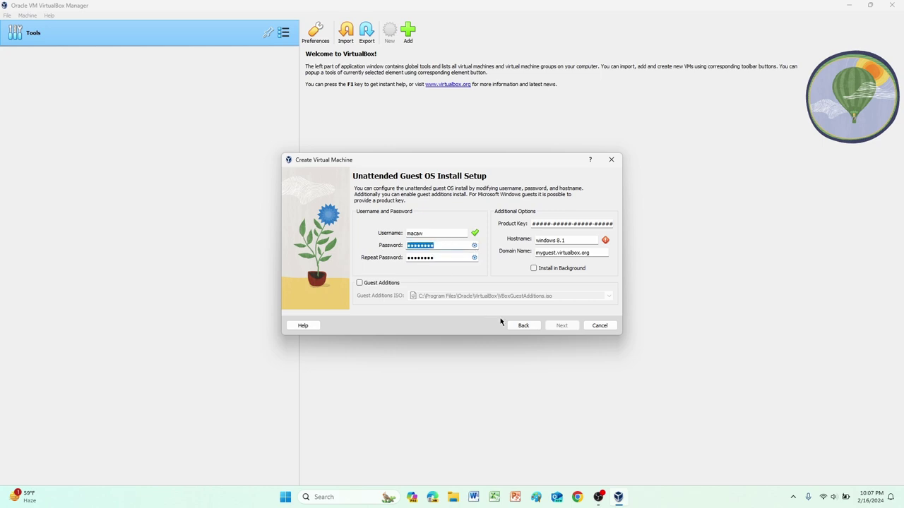
Step: Correct the password entry, then return to the Name and Operating System page
left_click(524, 325)
left_click(562, 326)
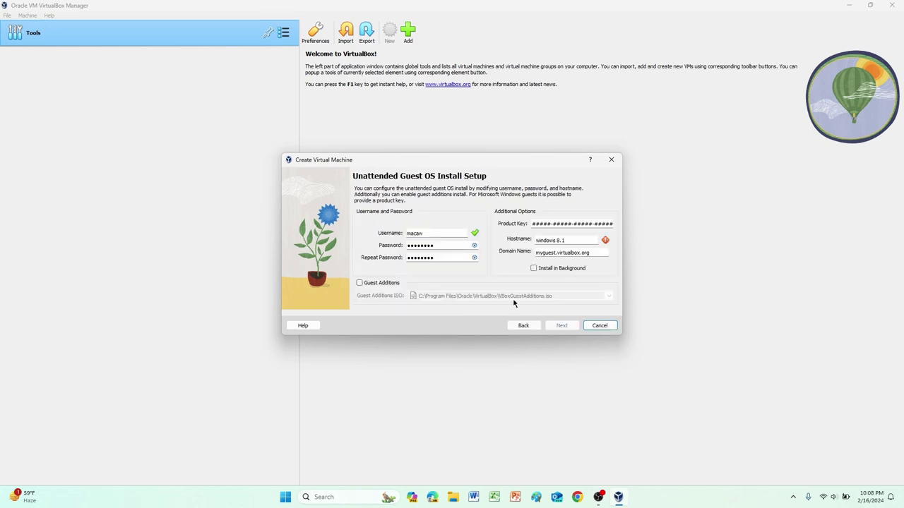
left_click_drag(444, 245, 396, 243)
left_click(442, 244)
type("1234")
key("BackSpace")
key("BackSpace")
key("BackSpace")
key("BackSpace")
key("BackSpace")
key("BackSpace")
key("BackSpace")
key("BackSpace")
key("BackSpace")
key("BackSpace")
key("ctrl+v")
left_click(533, 326)
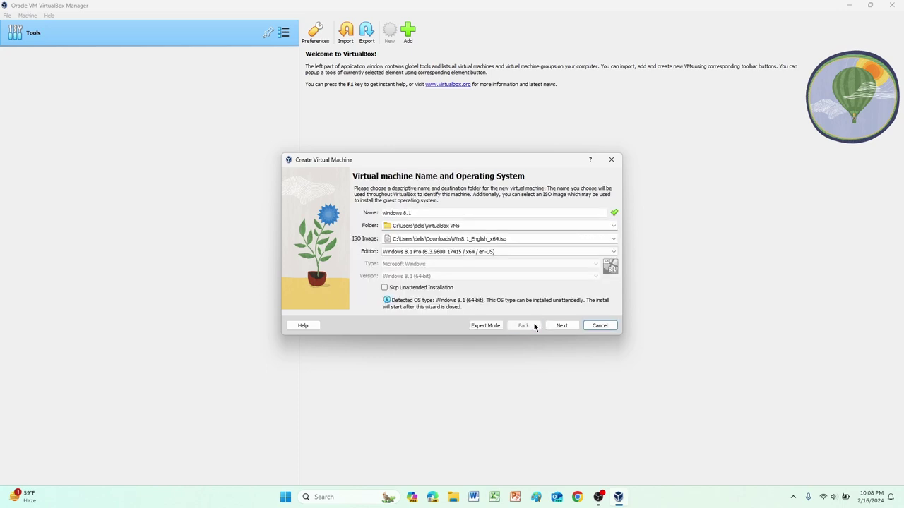
Step: Skip unattended installation and give the VM 2 processors and about 4096 MB of memory
left_click(438, 289)
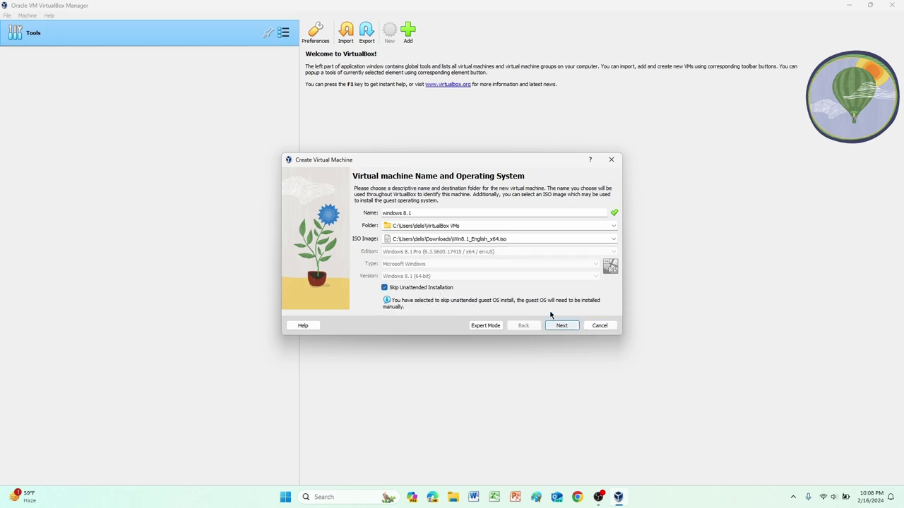
left_click(562, 325)
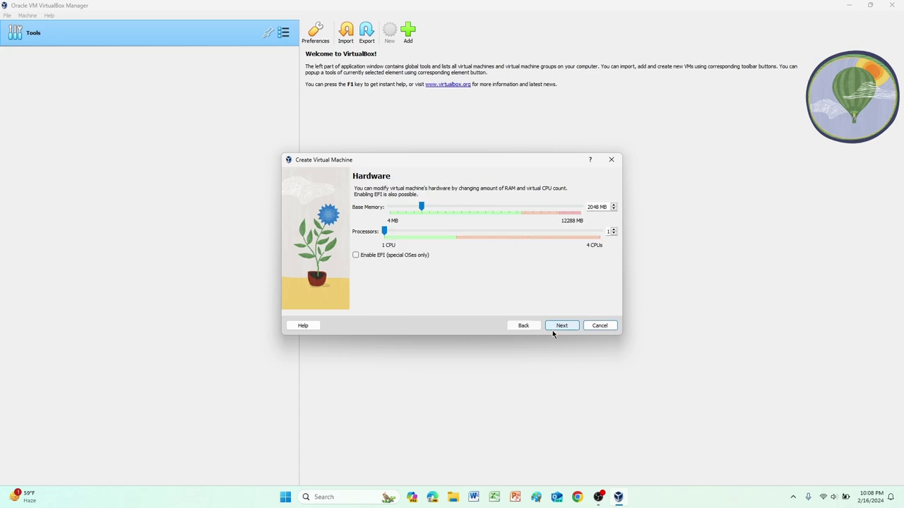
left_click(455, 235)
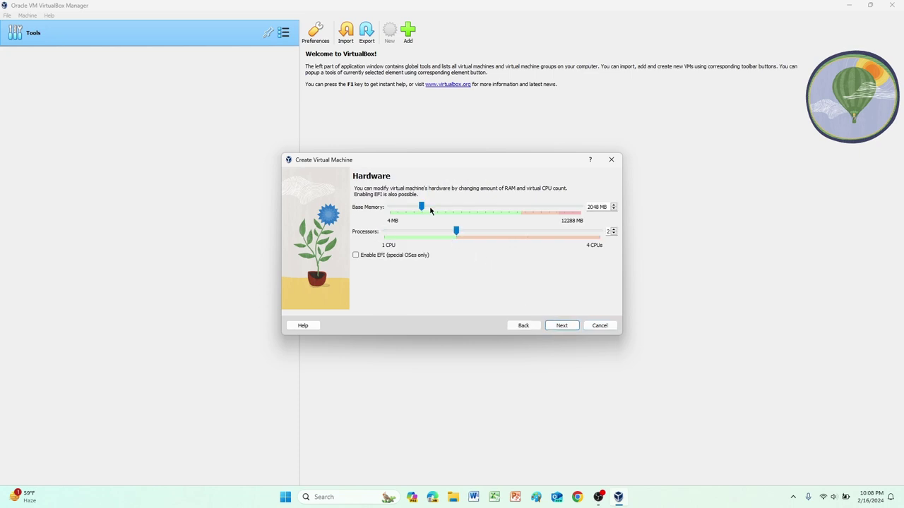
left_click_drag(422, 207, 444, 208)
left_click_drag(444, 207, 453, 211)
left_click(568, 327)
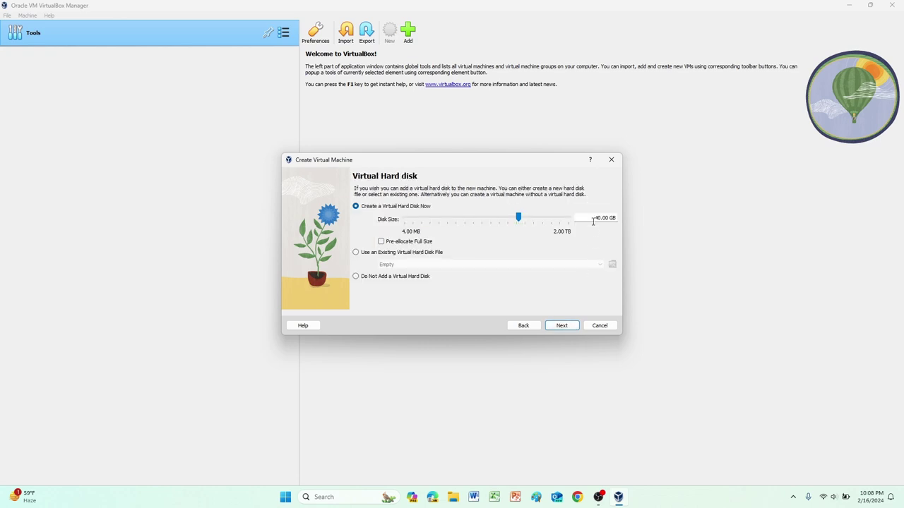
Step: Change the virtual hard disk size from 40 GB to 100 GB and continue to the summary
left_click_drag(594, 220, 599, 221)
type("128")
key("BackSpace")
key("BackSpace")
type("00")
left_click(562, 327)
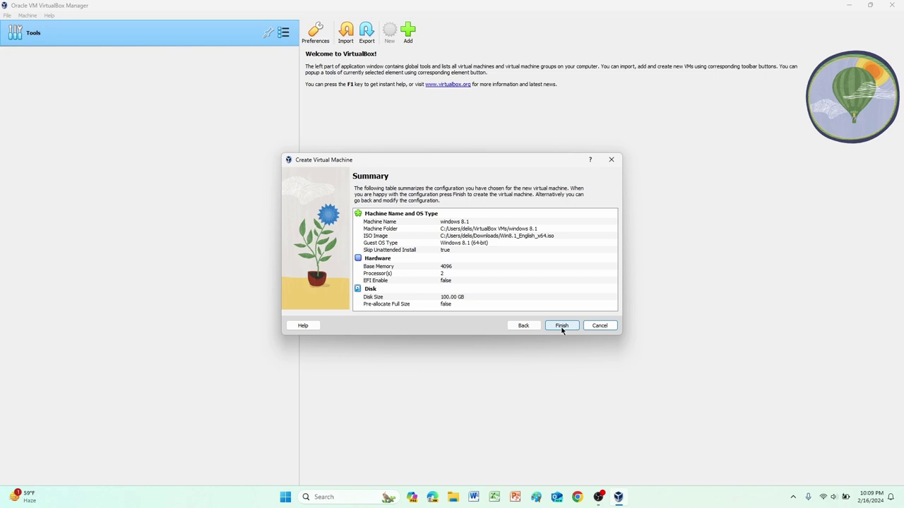
Step: Finish creating the windows 8.1 VM and start it
left_click(562, 327)
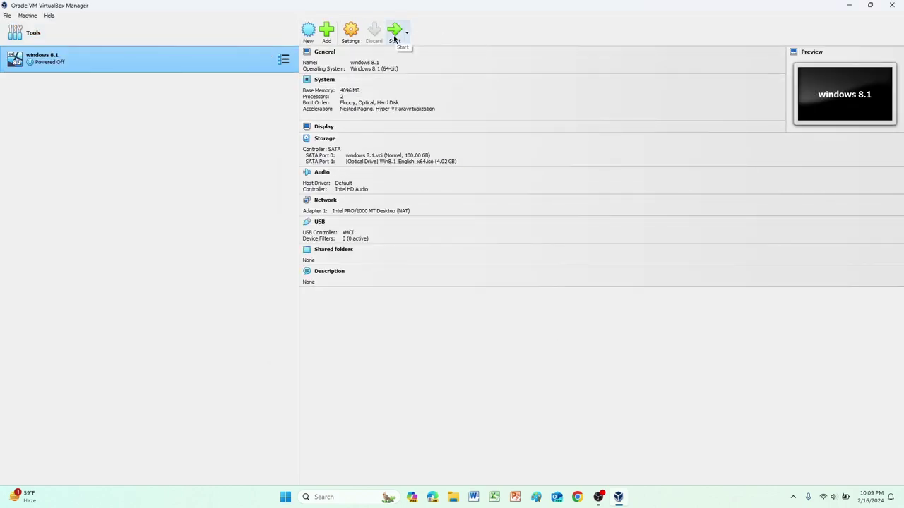
left_click(395, 32)
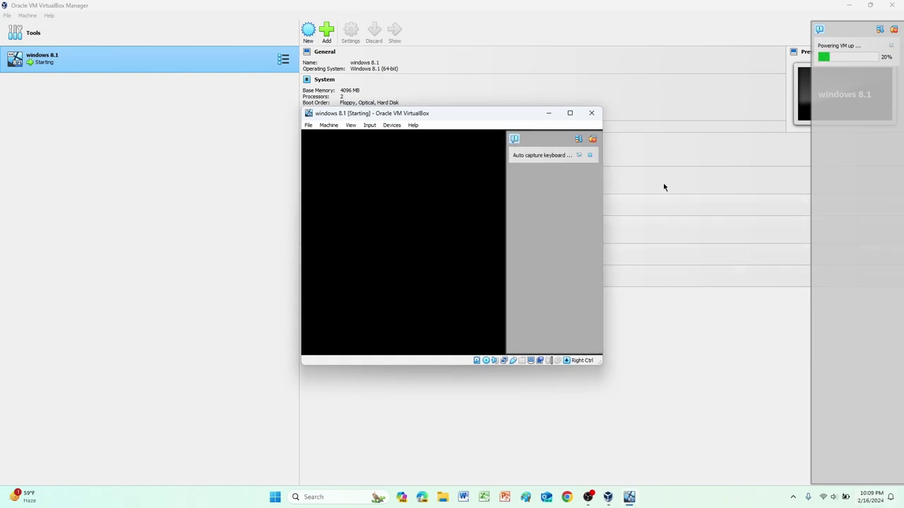
Step: Switch the running VM to full-screen mode and dismiss the VirtualBox notifications
left_click(569, 113)
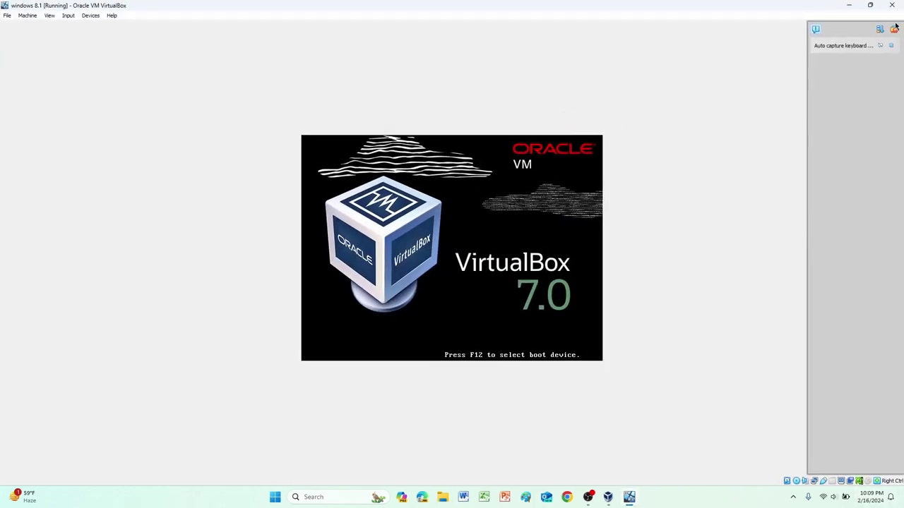
left_click(893, 46)
left_click(49, 15)
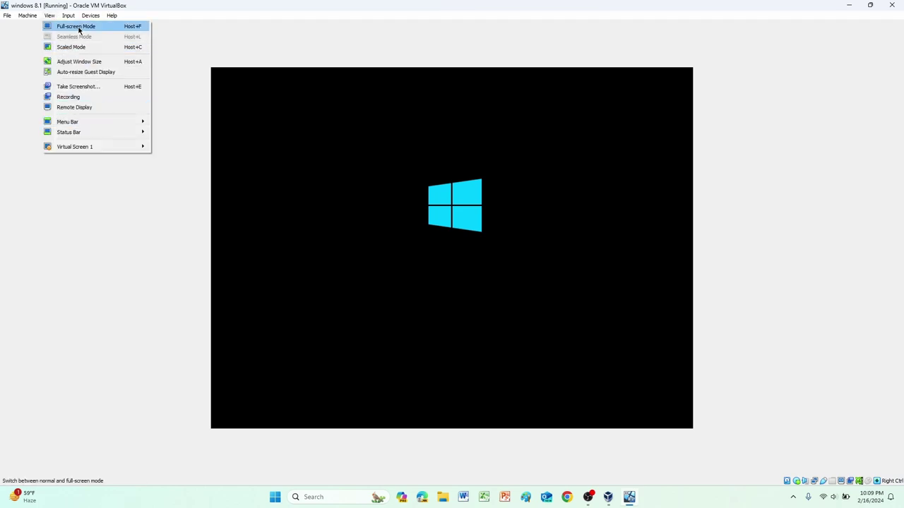
left_click(78, 27)
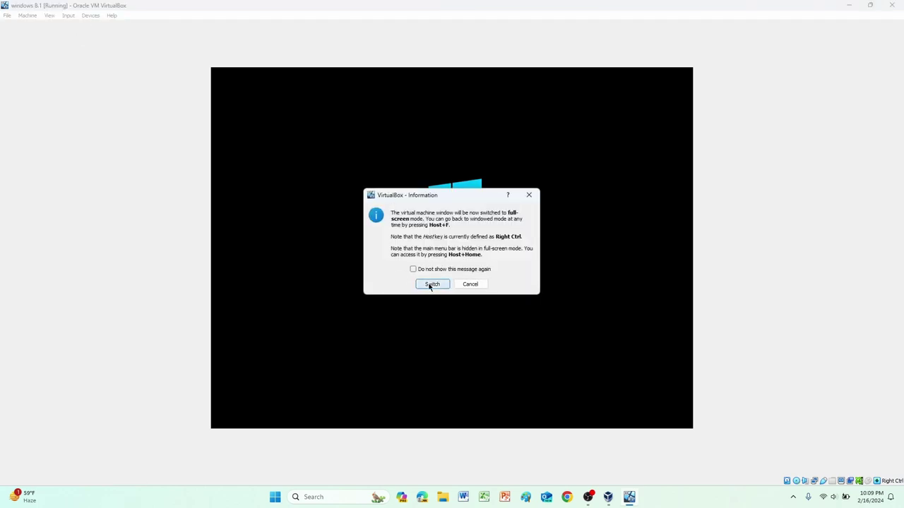
left_click(431, 285)
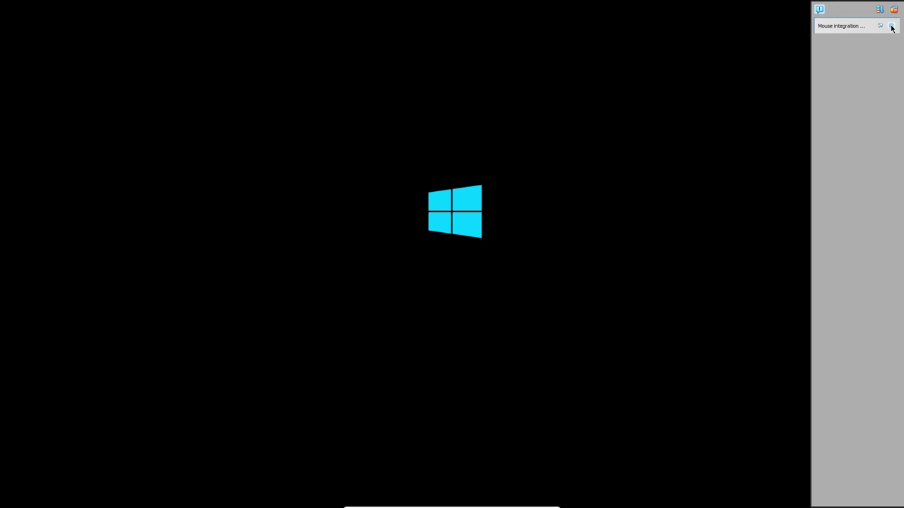
left_click(891, 26)
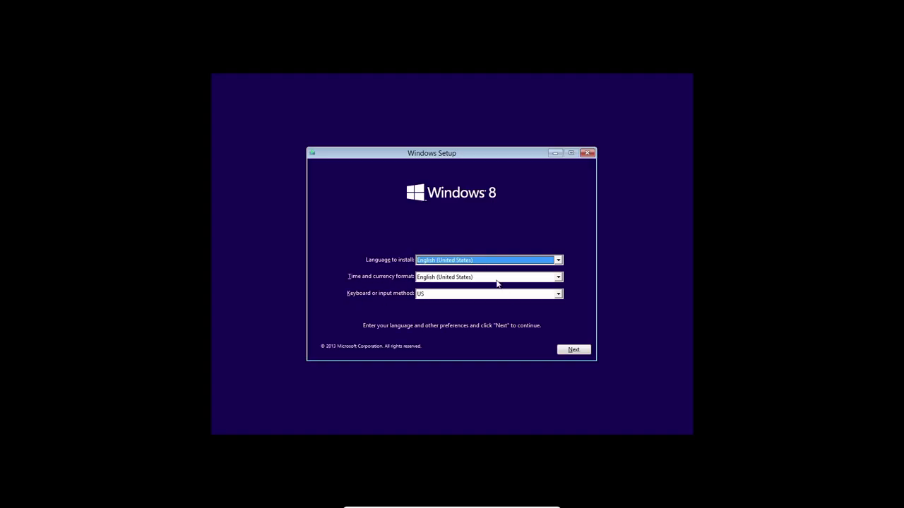
Step: Accept the default language settings, choose Install now, and open the VM's display options
left_click(574, 351)
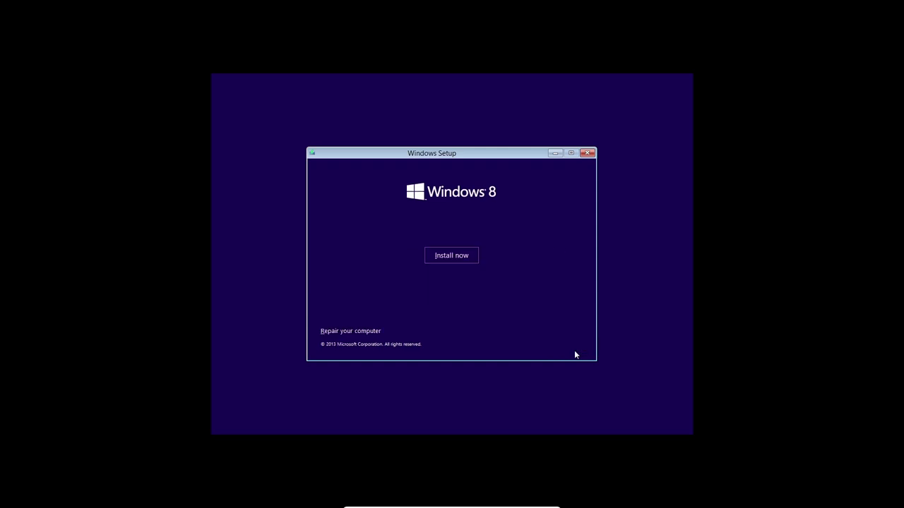
left_click(469, 259)
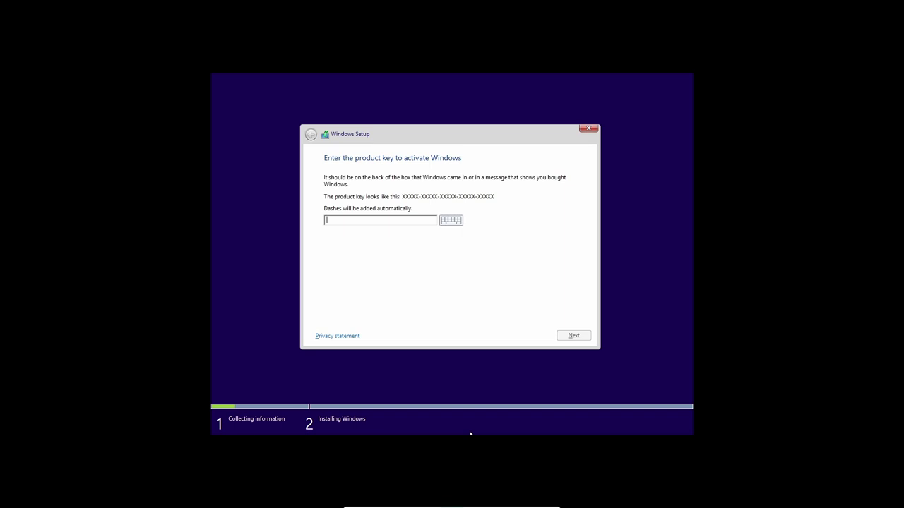
left_click(409, 503)
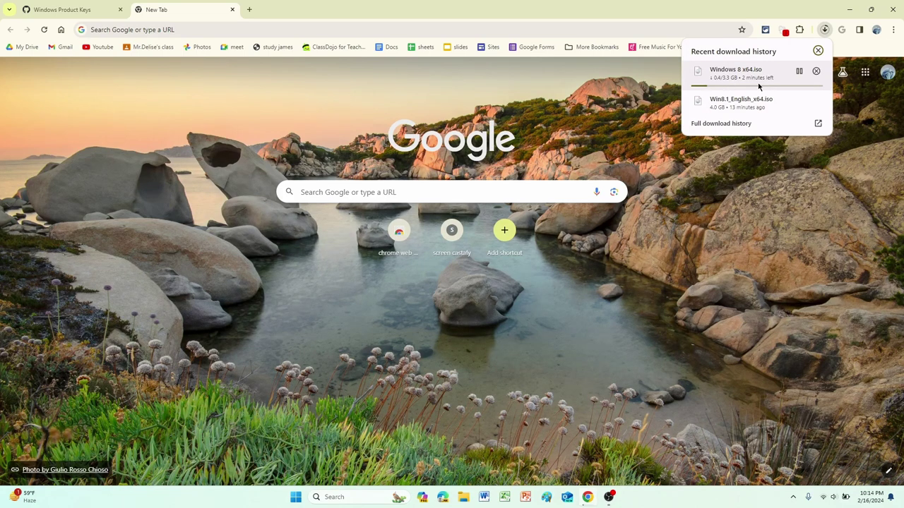
Step: Close Chrome's download history and the Downloads folder, then launch VirtualBox from the desktop
left_click(584, 91)
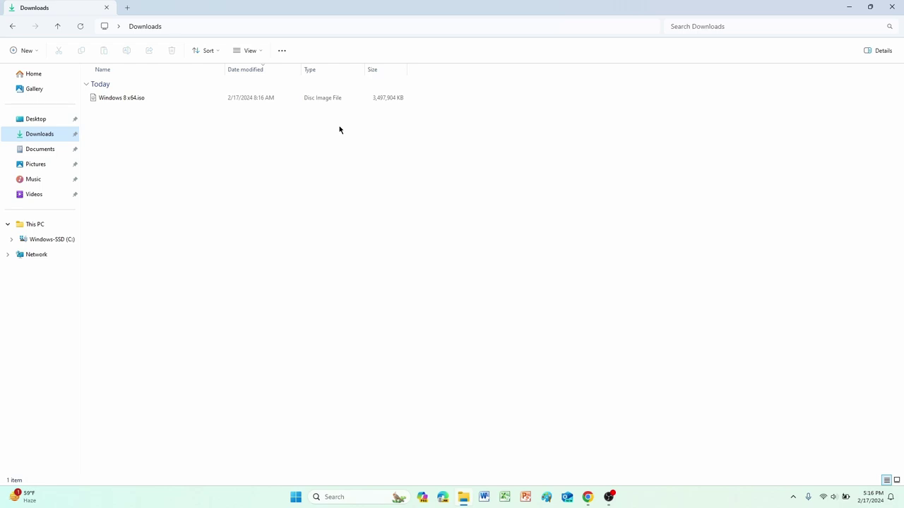
left_click_drag(357, 121, 407, 184)
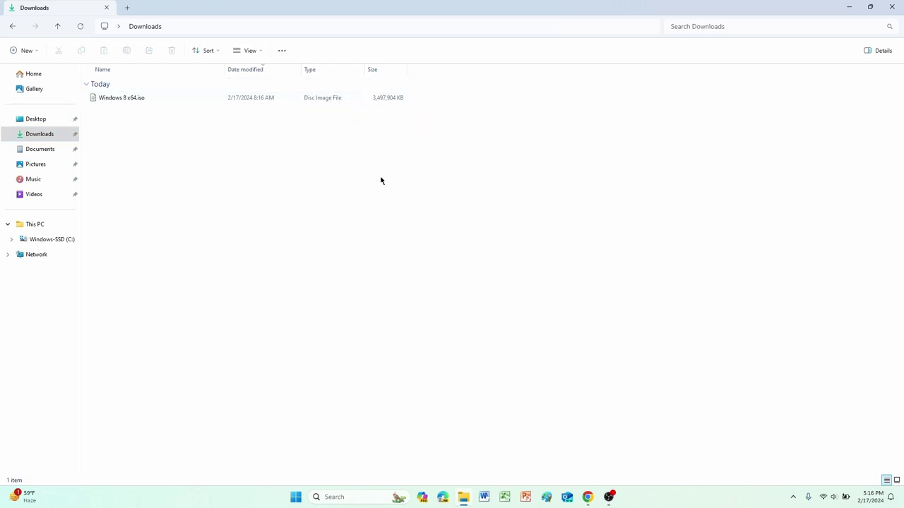
left_click(892, 7)
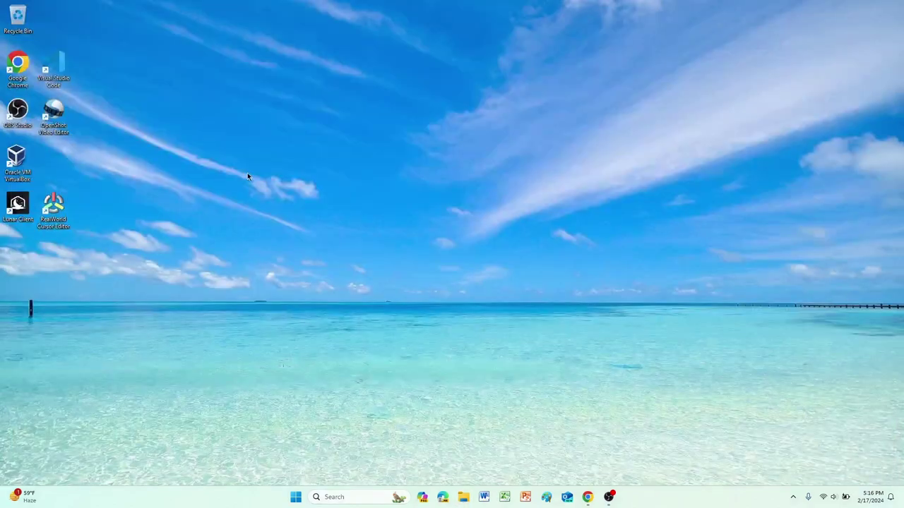
left_click(14, 162)
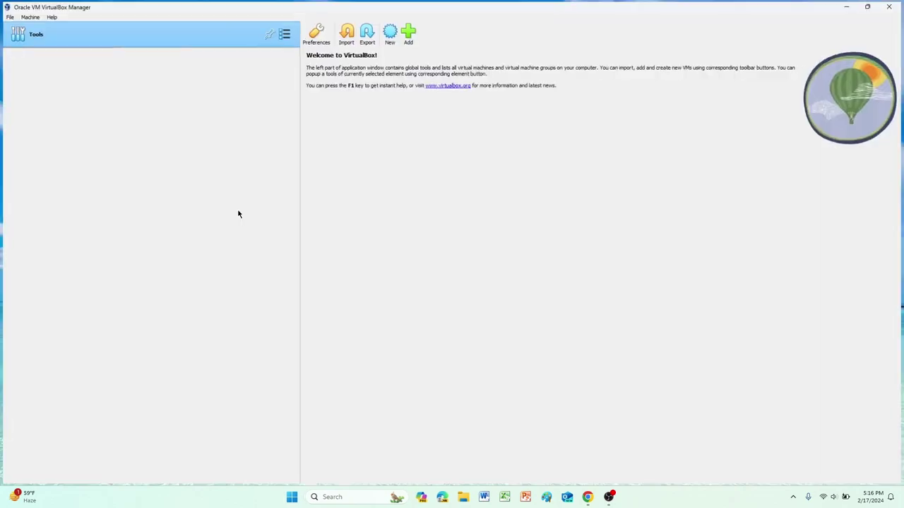
Step: Start a new VM named 'windows 8' using the Windows 8 x64.iso image
left_click(397, 35)
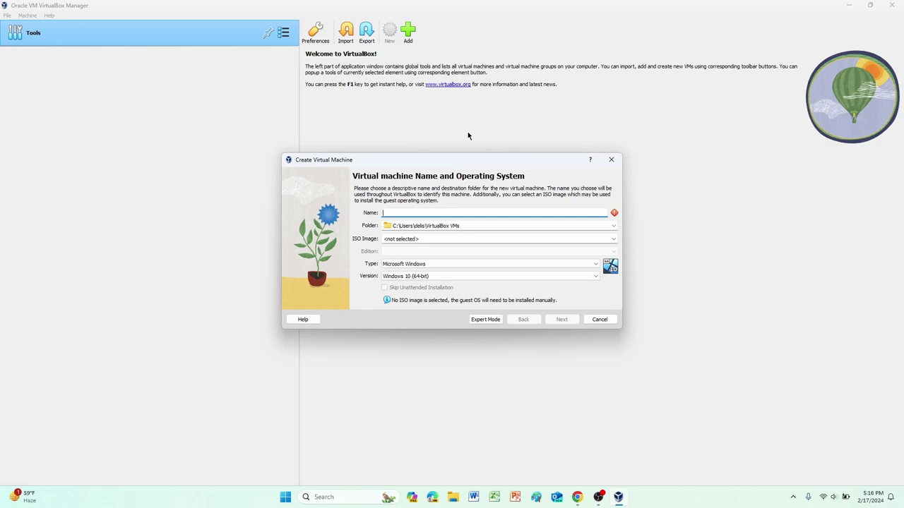
type("windows 8")
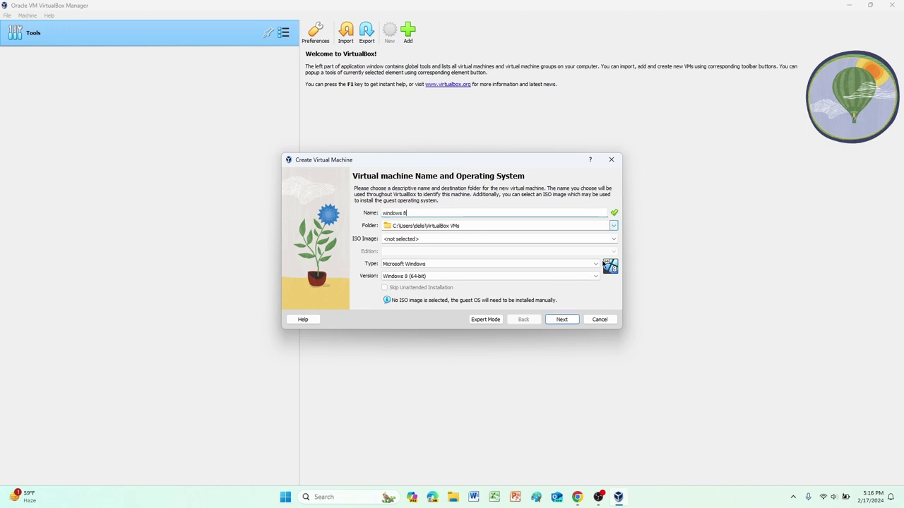
left_click(613, 239)
left_click(607, 250)
left_click(612, 240)
left_click(604, 255)
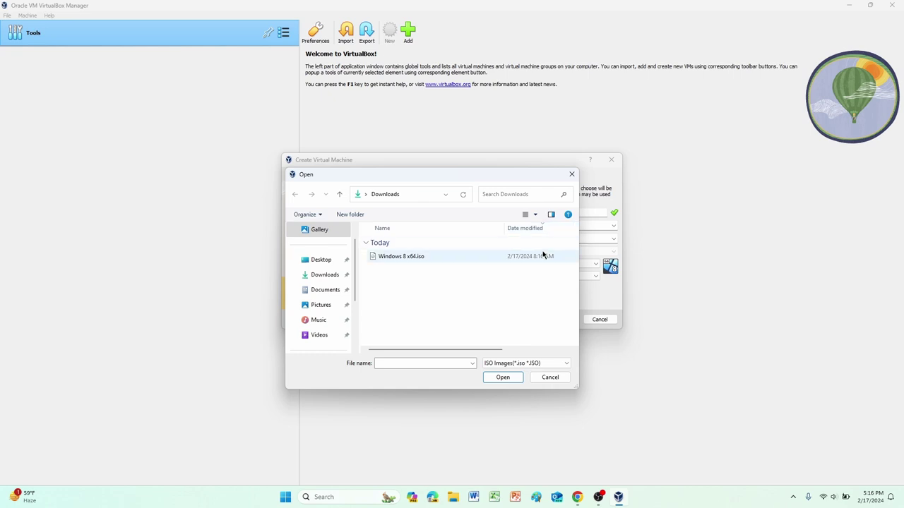
left_click(543, 256)
left_click(514, 378)
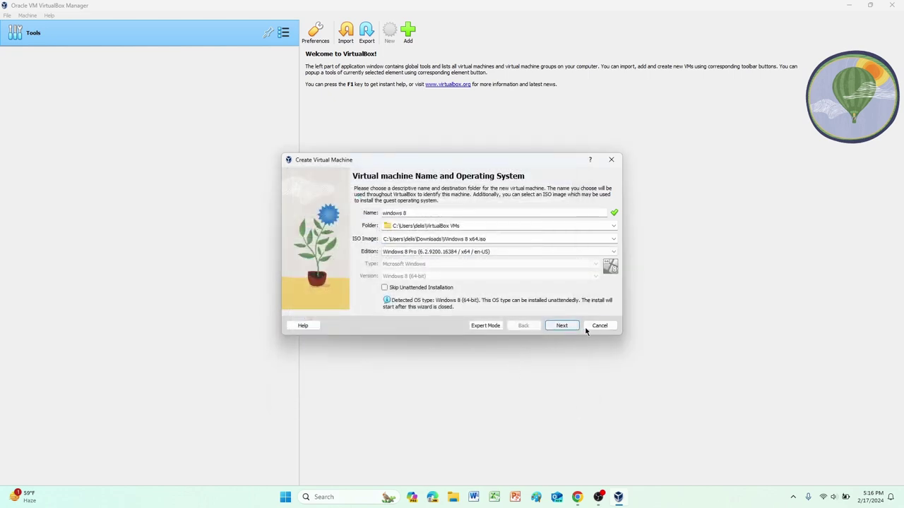
Step: Skip unattended installation and give the VM 2 processors and 4096 MB of memory
left_click(384, 288)
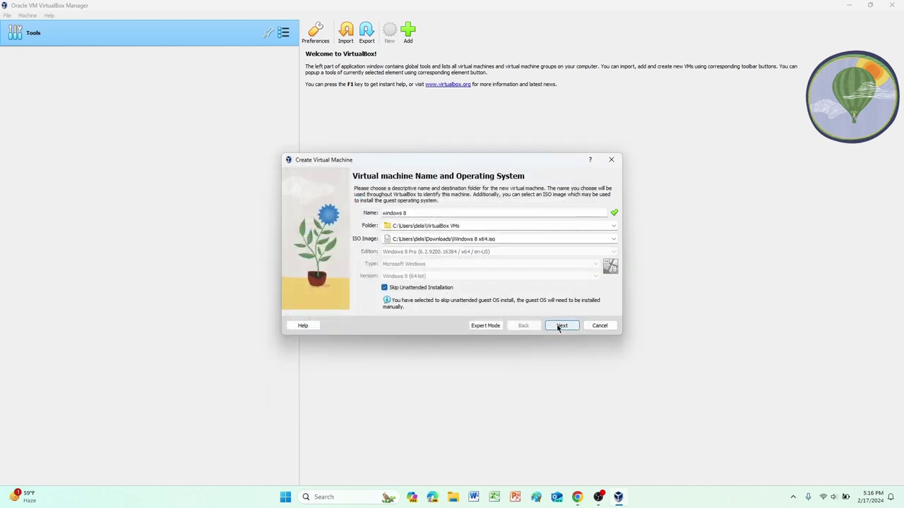
left_click(559, 326)
left_click(456, 233)
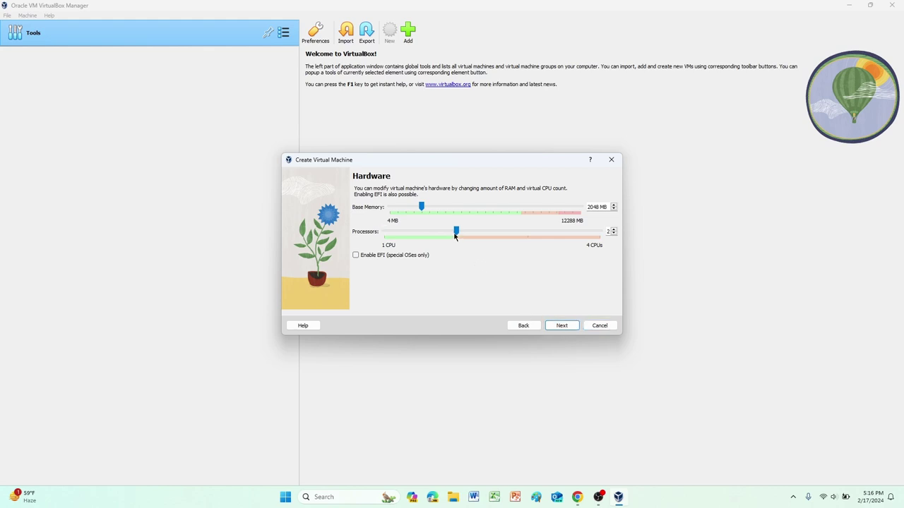
left_click_drag(421, 206, 452, 205)
Step: Set the virtual hard disk to 100 GB and finish creating the windows 8 VM
left_click(562, 326)
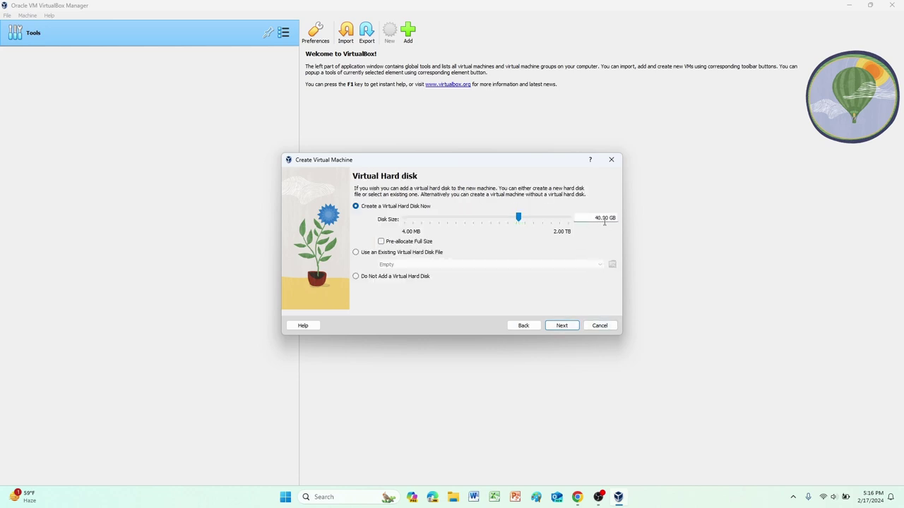
key("BackSpace")
key("BackSpace")
type("100")
left_click(574, 326)
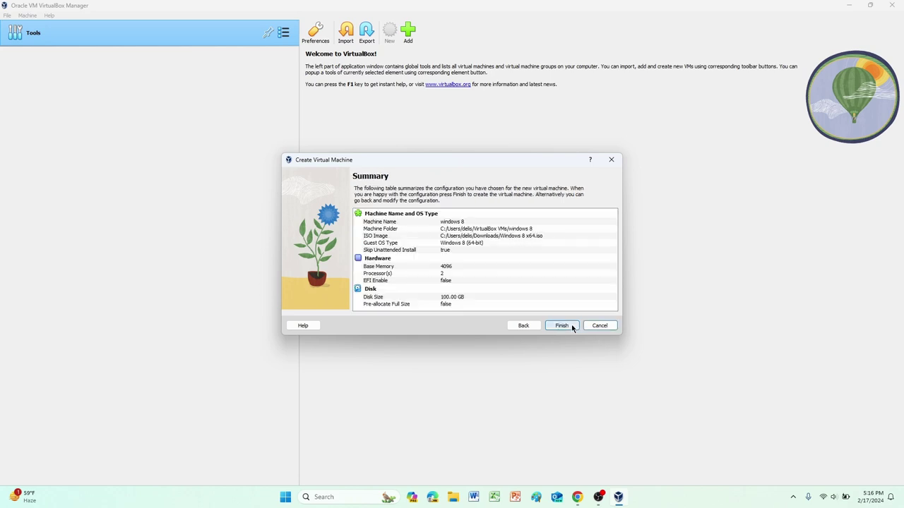
left_click(572, 326)
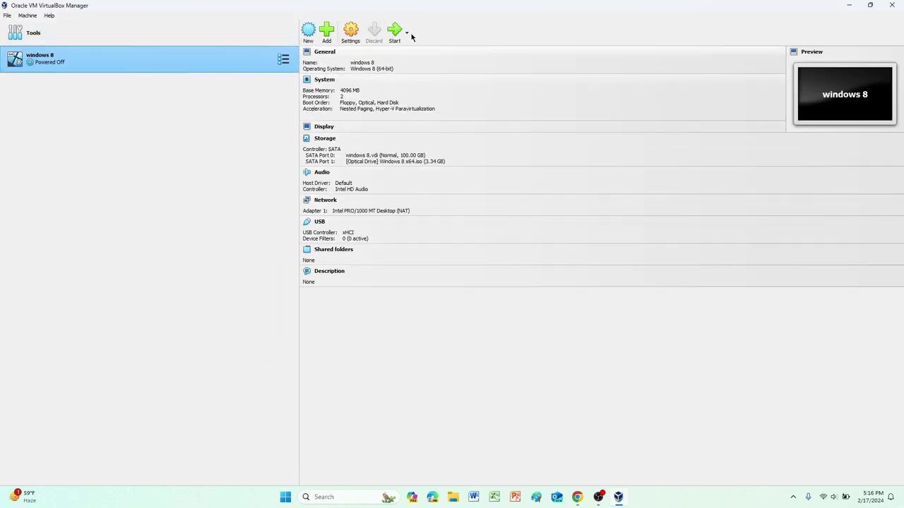
Step: Start the windows 8 VM, maximize its window, and dismiss the notification panel
left_click(393, 34)
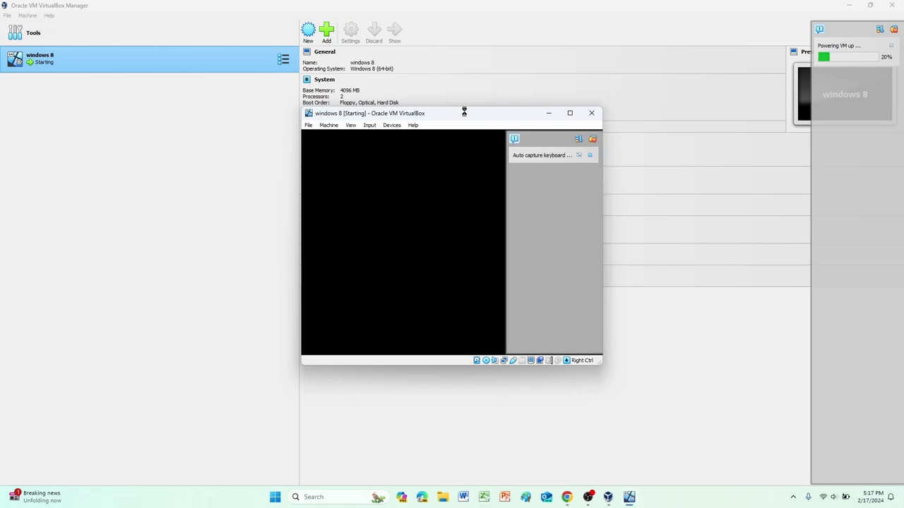
left_click(571, 114)
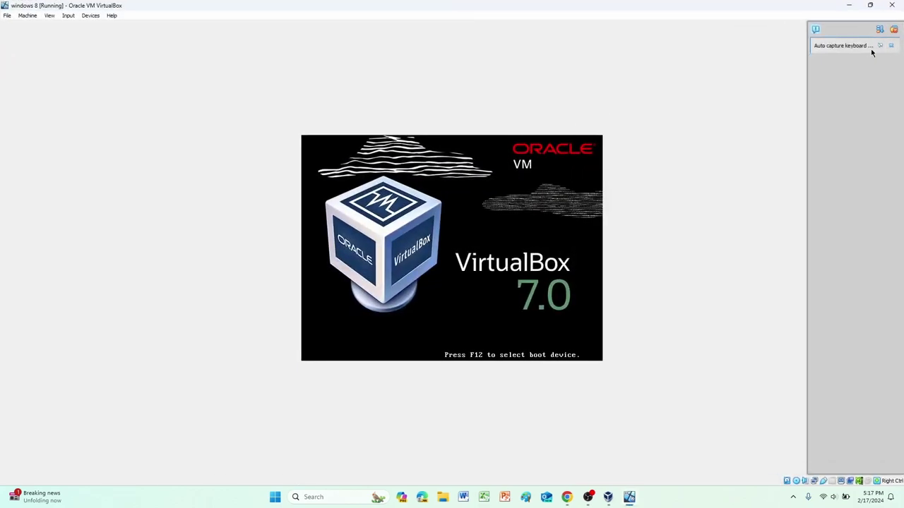
left_click(892, 46)
Step: Request full-screen mode from the View menu, cancel it, and dismiss notifications
left_click(49, 15)
left_click(59, 26)
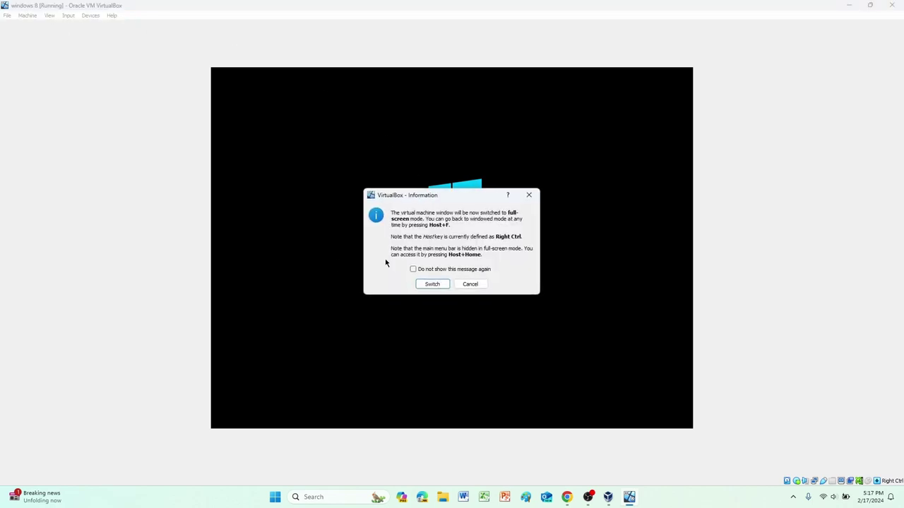
left_click(463, 285)
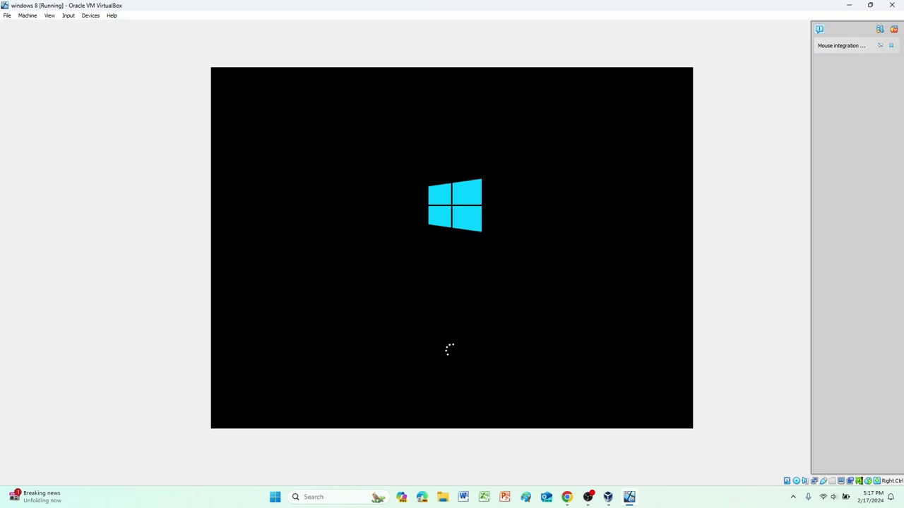
left_click(892, 45)
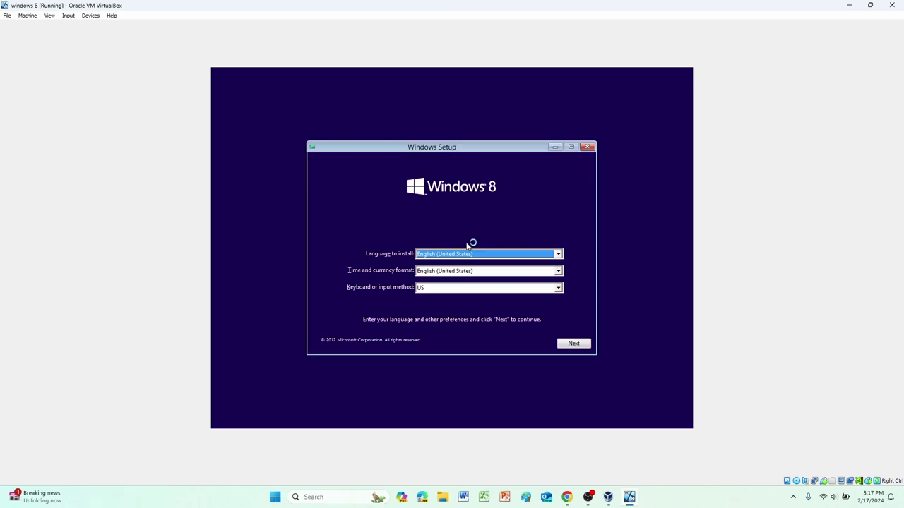
Step: Keep the default language, start the installation, accept the license terms, and choose Custom install
left_click(576, 346)
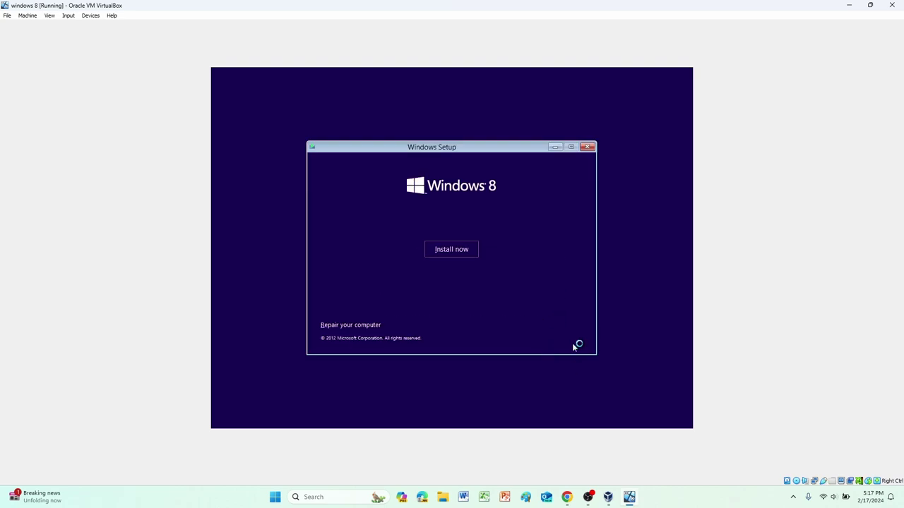
left_click(475, 247)
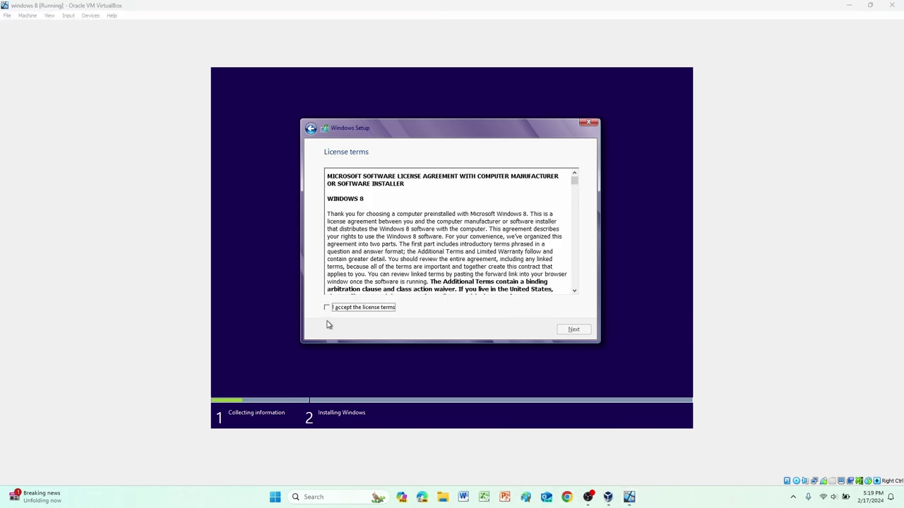
left_click(340, 309)
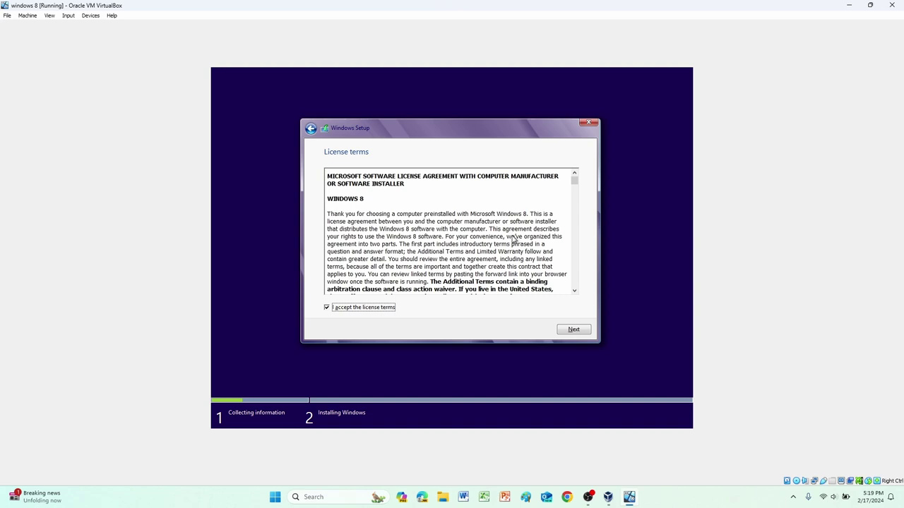
left_click(573, 330)
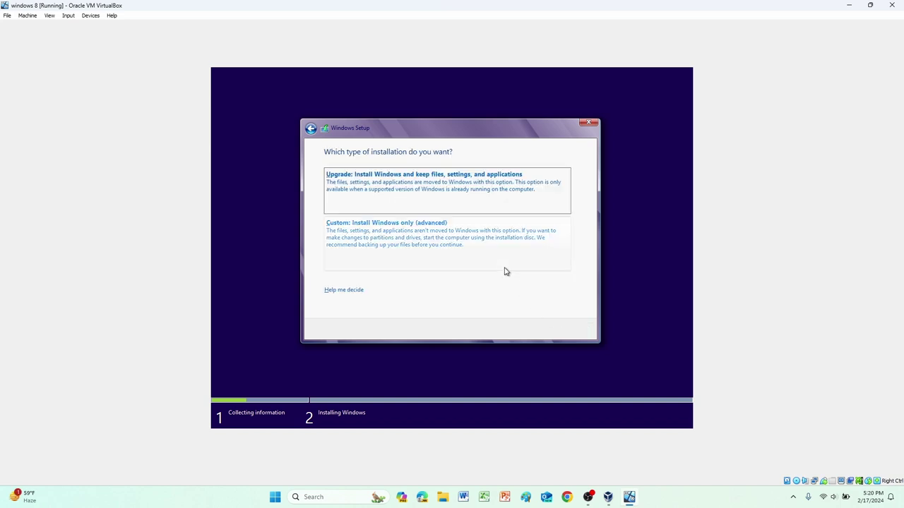
left_click(486, 253)
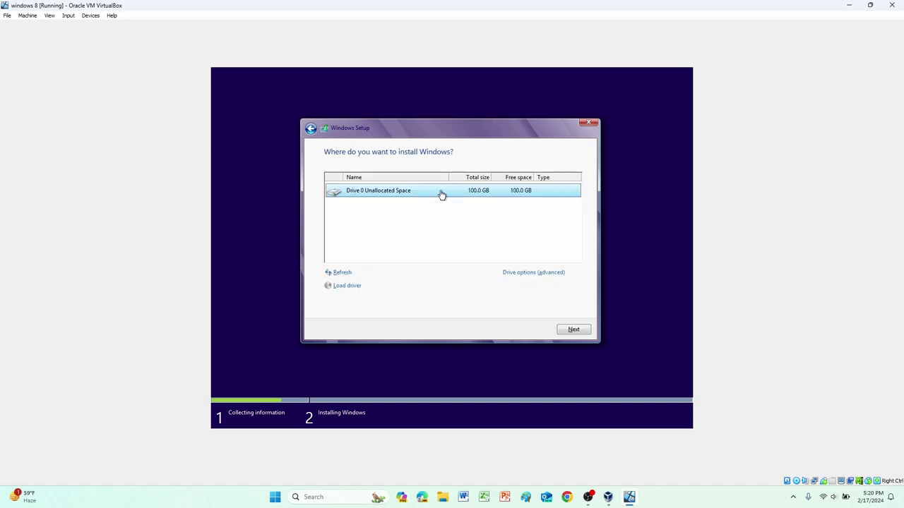
Step: Install Windows onto the 100 GB unallocated Drive 0, then restart the VM
left_click(573, 329)
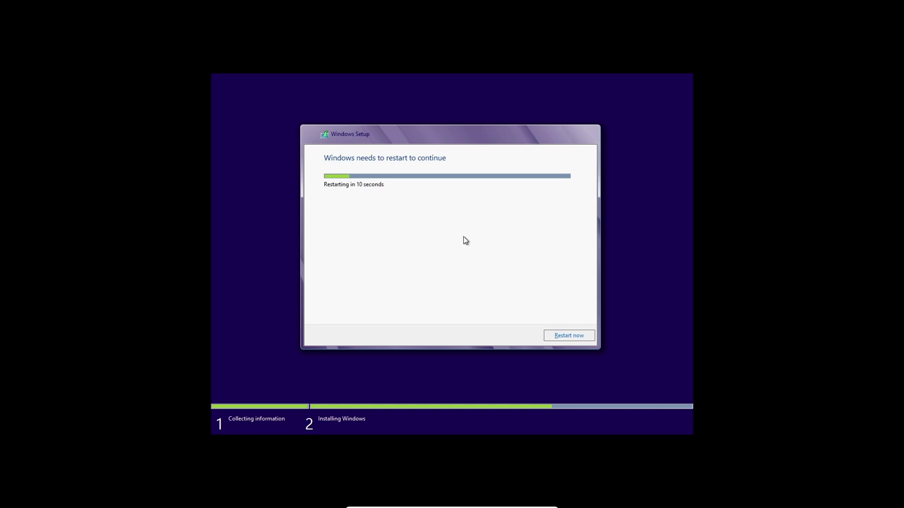
left_click(575, 337)
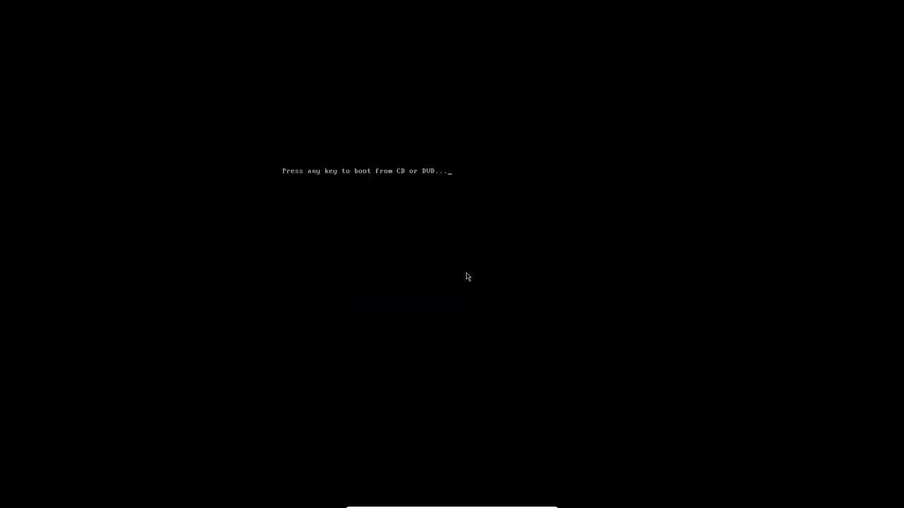
Step: Continue booting at the CD prompt into the installed Windows 8
key("Return")
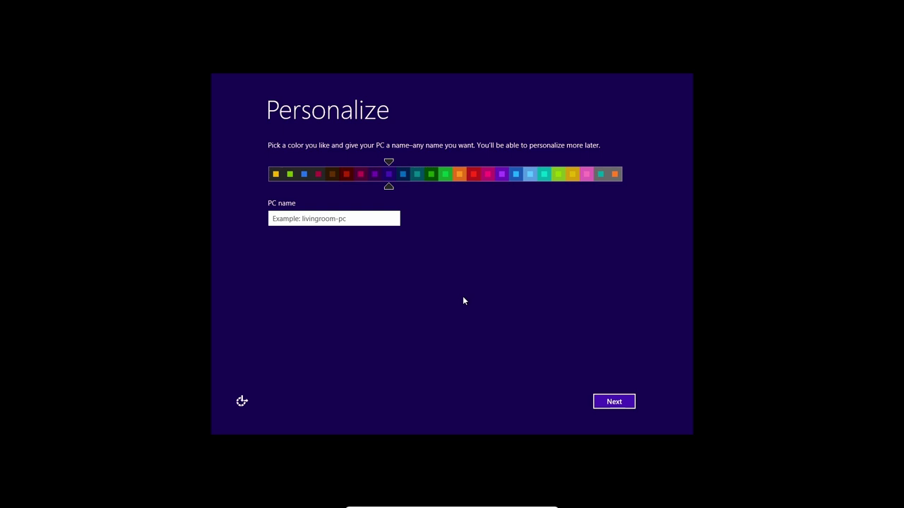
Step: Name the PC 'macaw' and pick the orange colour scheme
type("macaw")
left_click_drag(396, 175, 412, 173)
left_click_drag(537, 183, 459, 177)
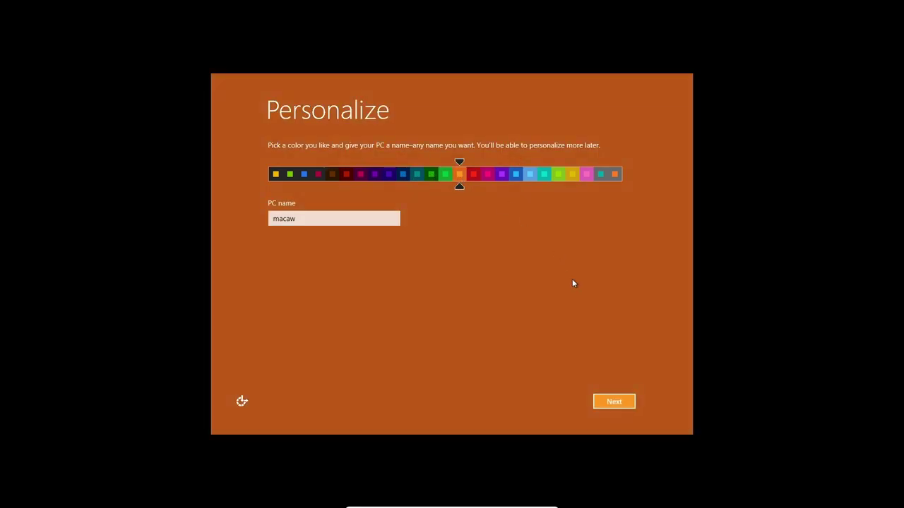
left_click(608, 401)
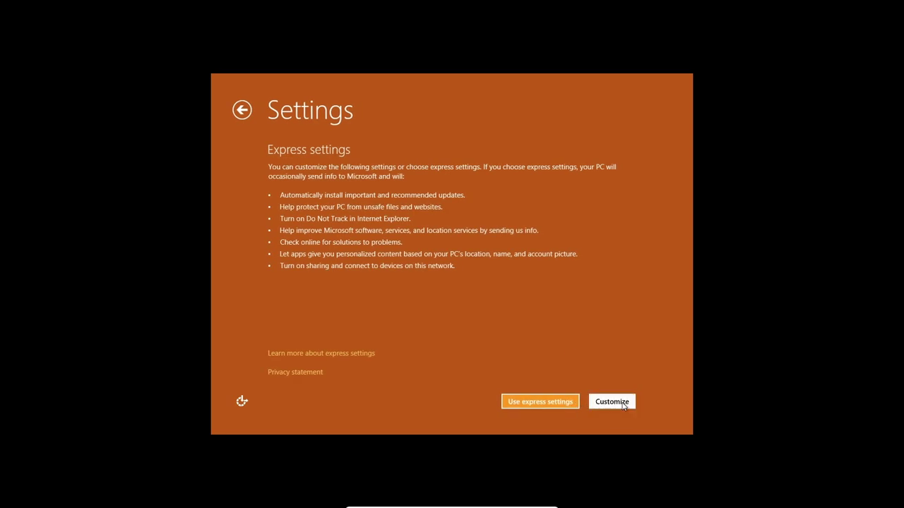
Step: Accept express settings and choose to sign in without a Microsoft account
left_click(623, 404)
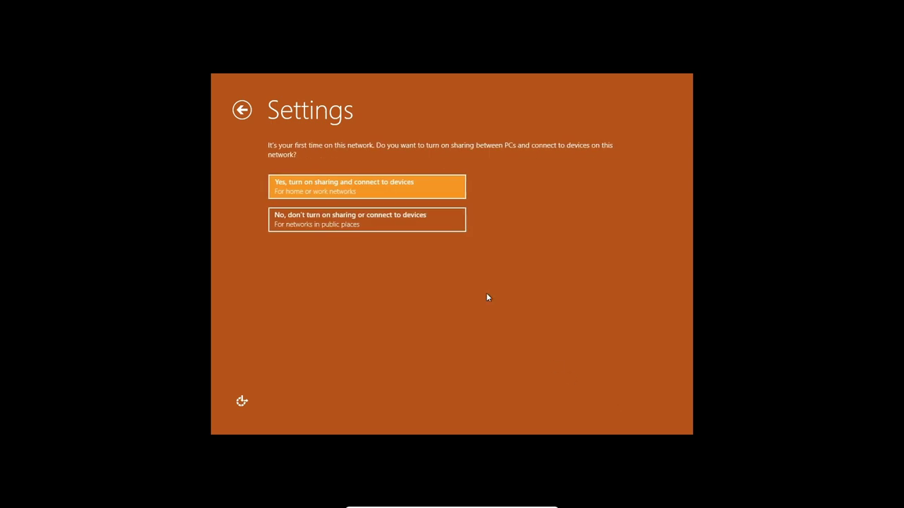
left_click(243, 114)
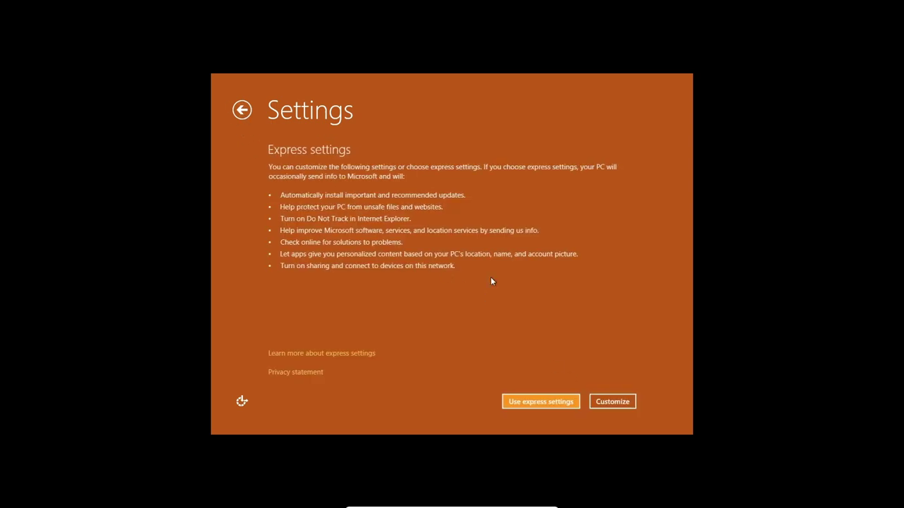
left_click(515, 399)
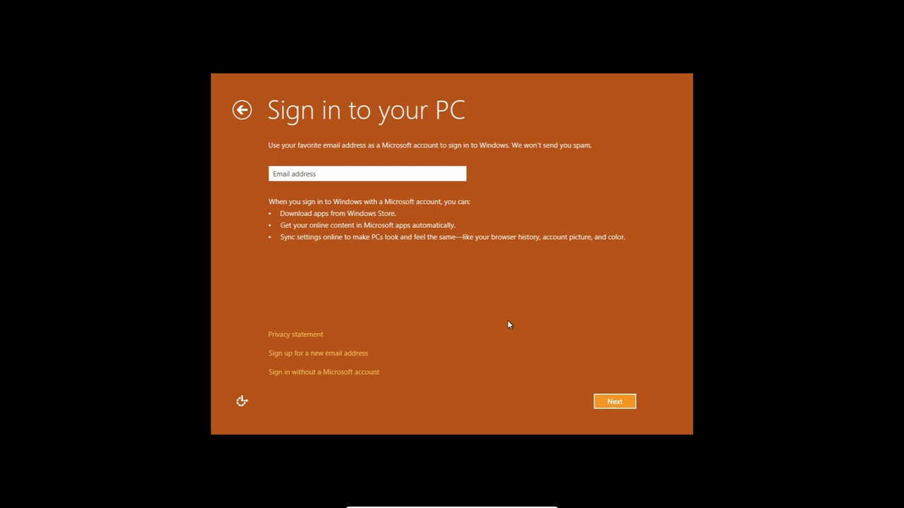
left_click(602, 404)
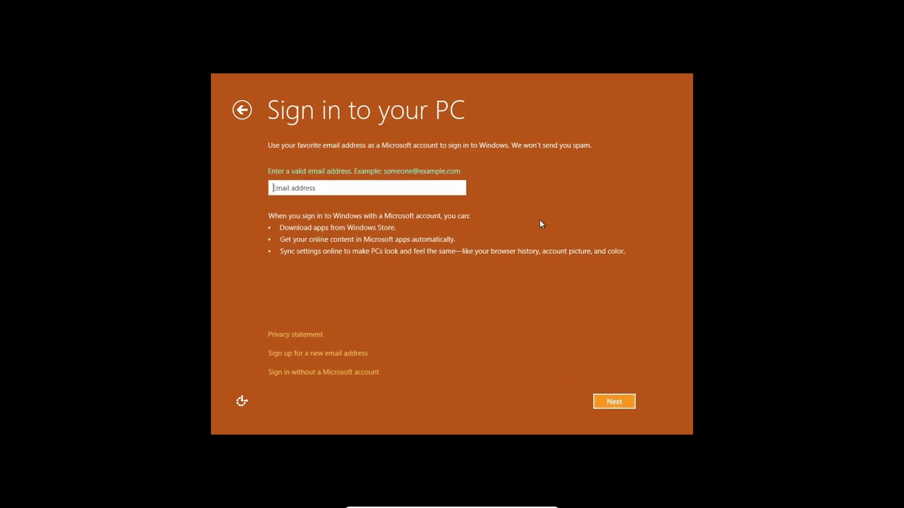
left_click(610, 402)
left_click(343, 372)
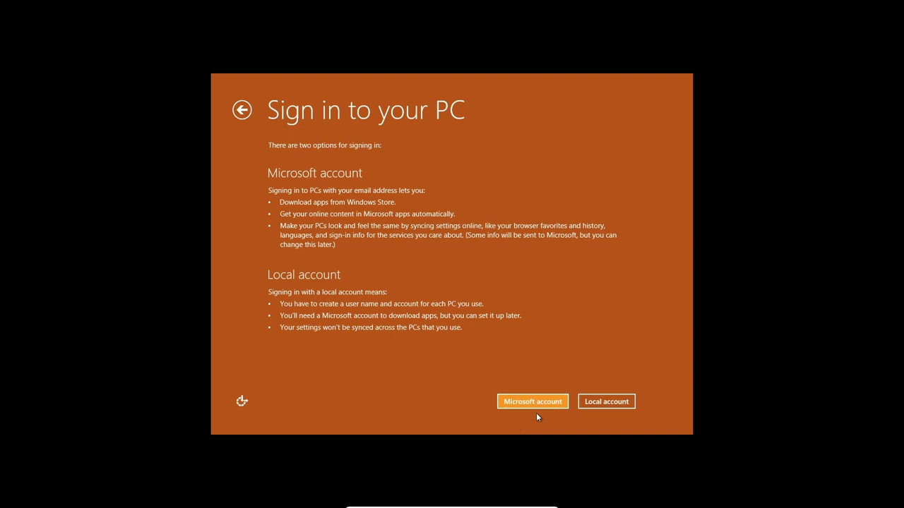
Step: Choose Local account, enter user name 'macaw' and the password twice, and submit
left_click(619, 409)
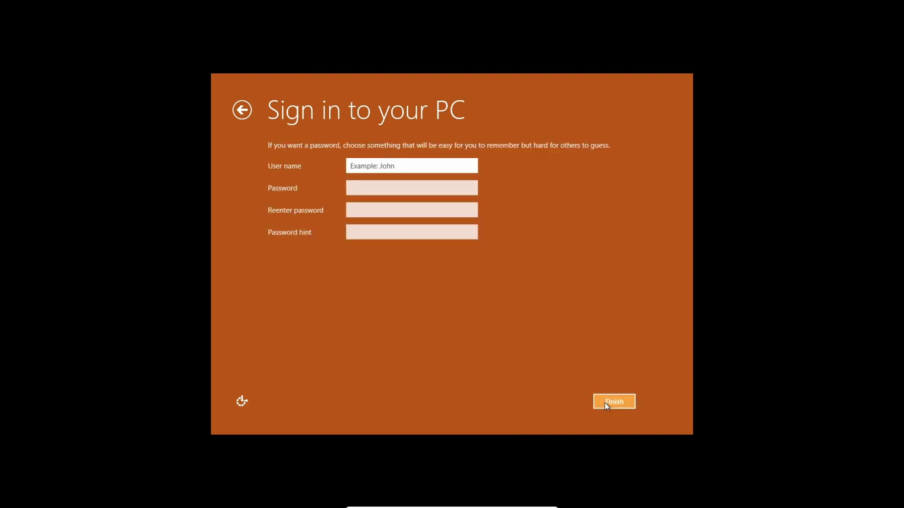
type("m")
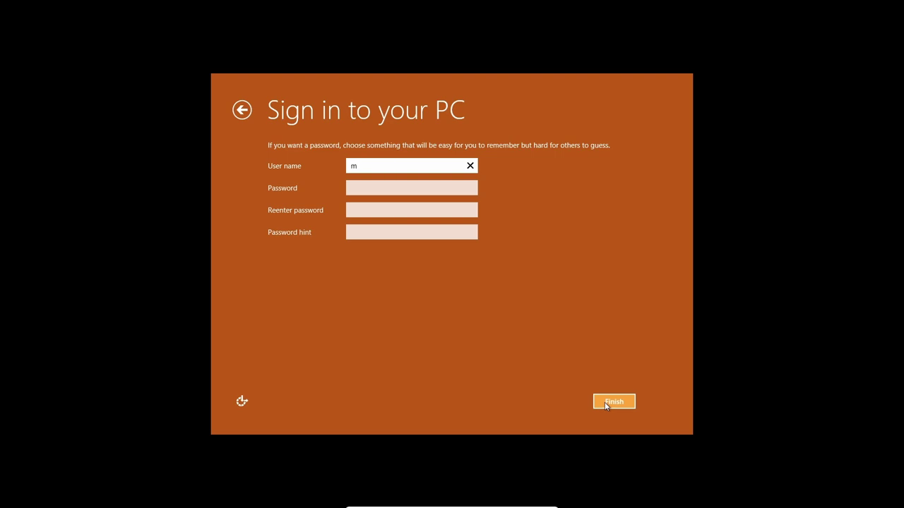
type("acaw")
key("Tab")
type("•••")
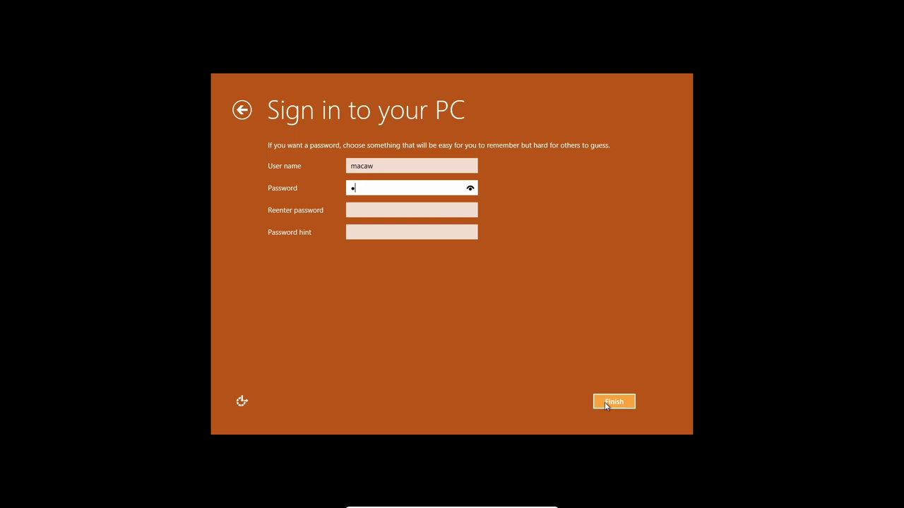
key("Tab")
type("•••")
key("Tab")
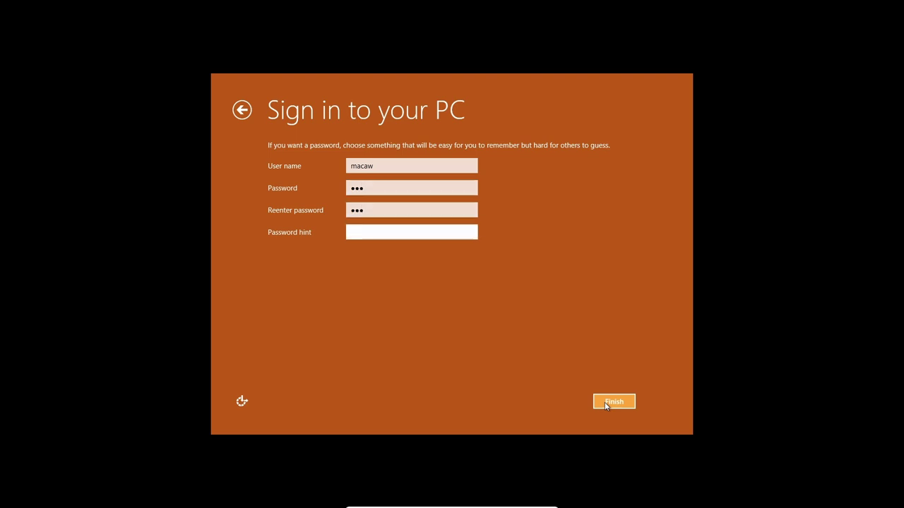
left_click(616, 405)
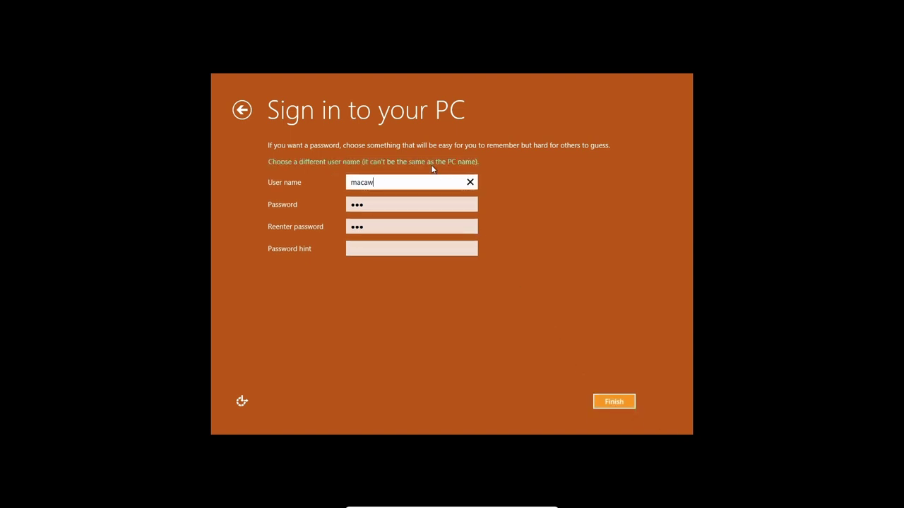
Step: Replace the rejected user name with 'computer' and resubmit
left_click_drag(421, 179, 304, 195)
key("BackSpace")
type("computer")
left_click(608, 404)
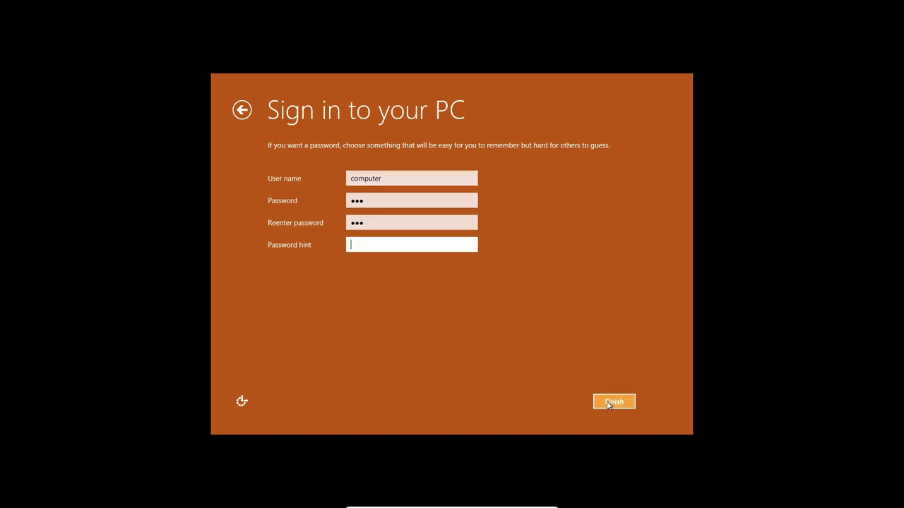
Step: Enter a password hint that doesn't contain the password and finish creating the account
left_click(607, 404)
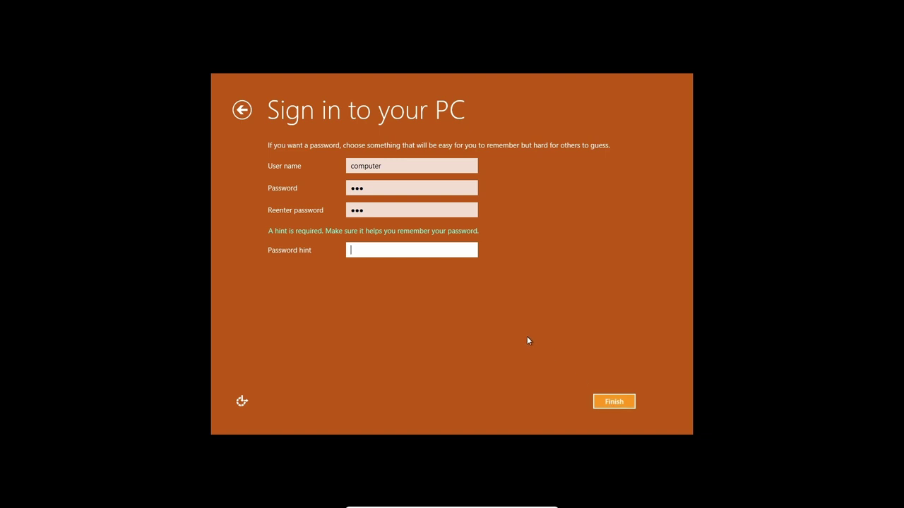
type("87474378943784378")
key("BackSpace")
key("BackSpace")
key("BackSpace")
key("BackSpace")
key("BackSpace")
key("BackSpace")
key("BackSpace")
key("BackSpace")
key("BackSpace")
key("BackSpace")
key("BackSpace")
key("BackSpace")
key("BackSpace")
key("BackSpace")
key("BackSpace")
key("BackSpace")
key("BackSpace")
type("123")
left_click(625, 400)
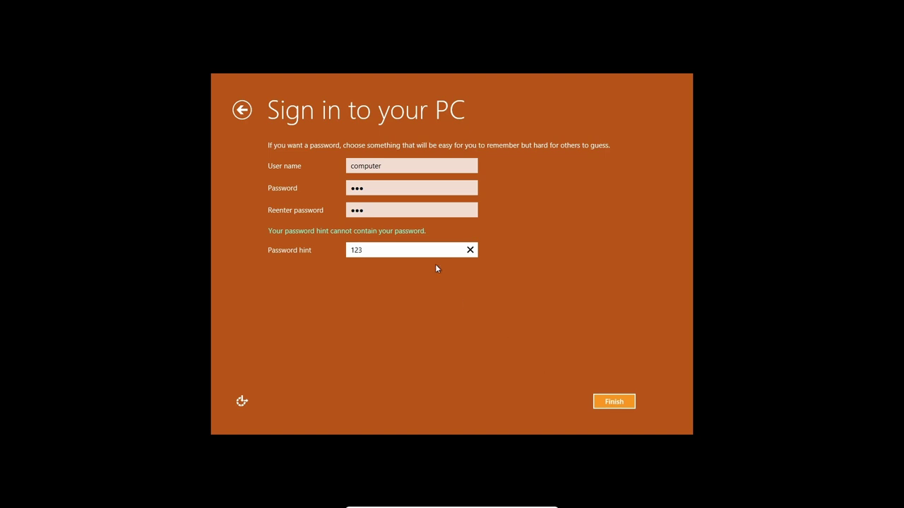
left_click_drag(423, 252, 311, 270)
key("BackSpace")
type("192i892838euirheudhu")
left_click(606, 402)
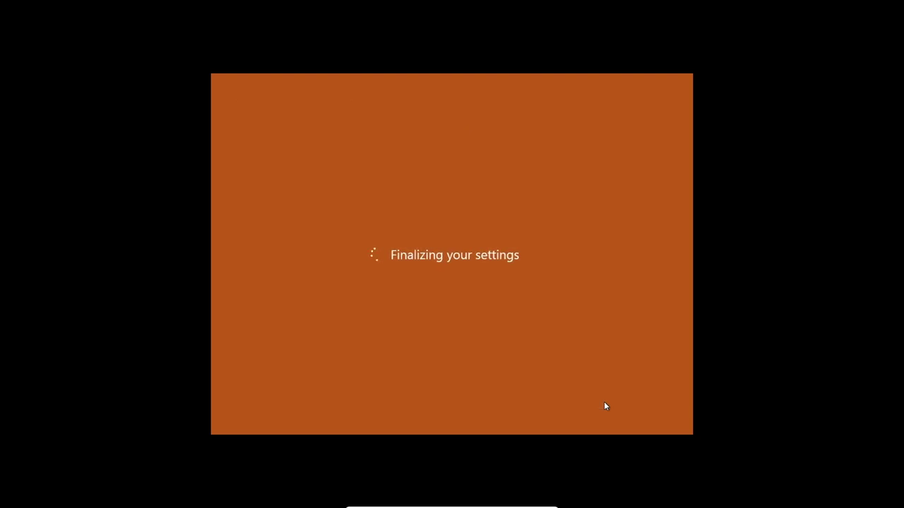